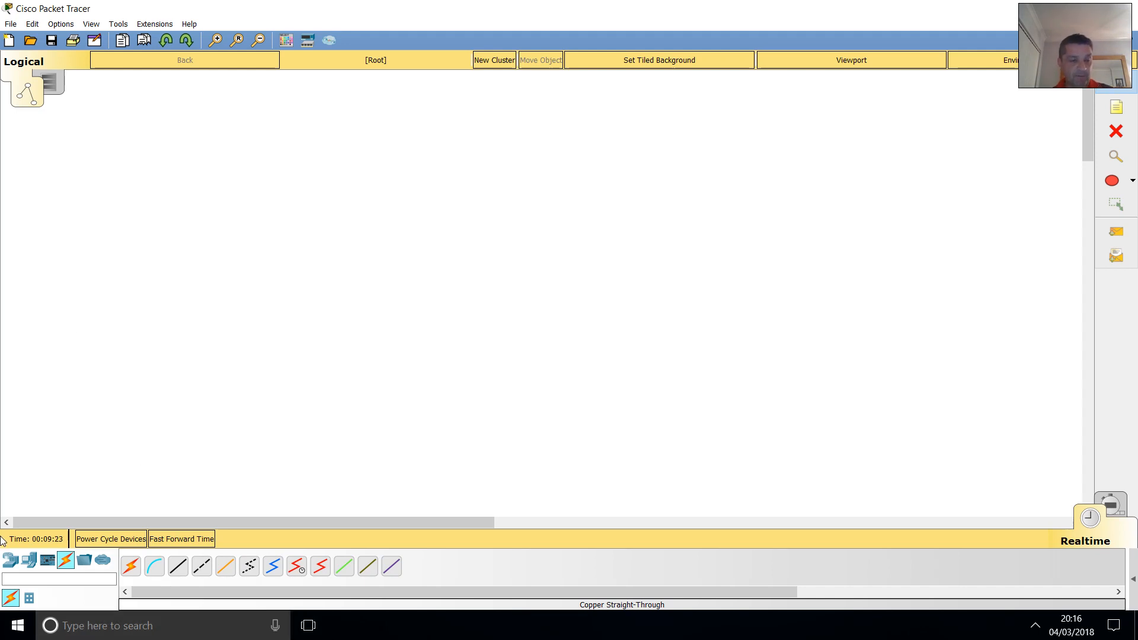
# - Place two generic PCs side by side in the empty logical workspace, leaving room between them for a cable
pyautogui.click(29, 560)
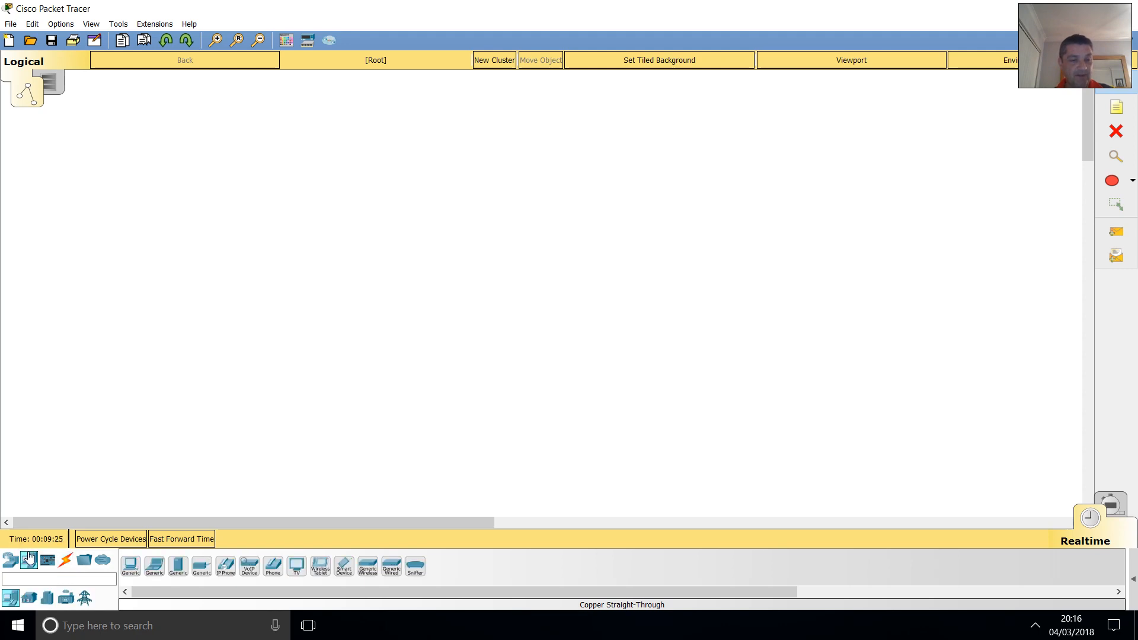
pyautogui.click(130, 566)
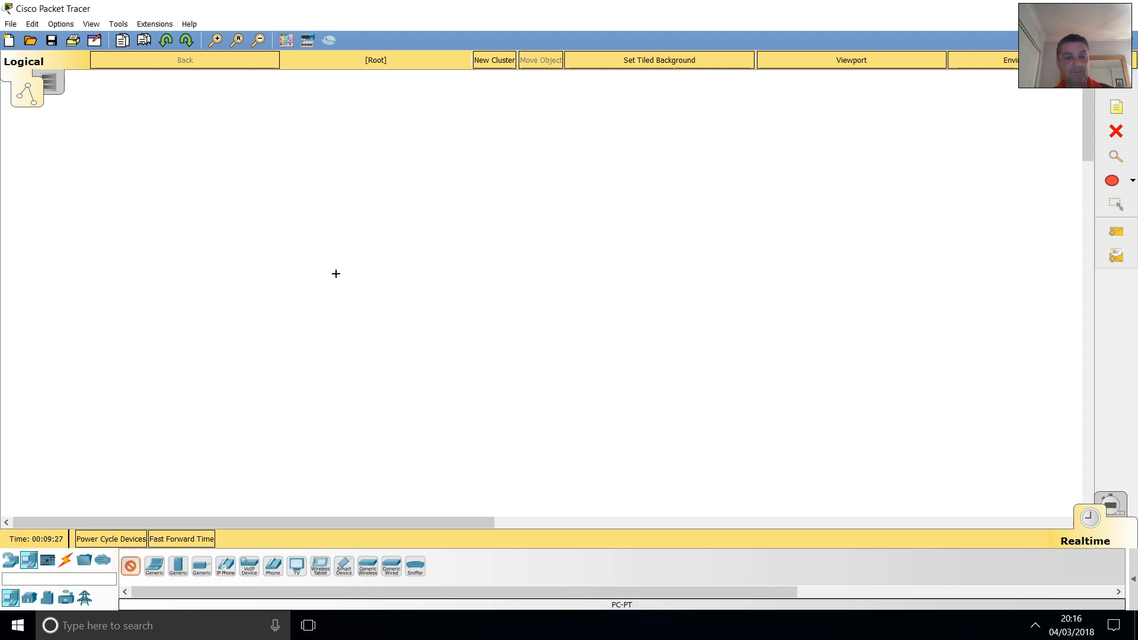
pyautogui.click(308, 289)
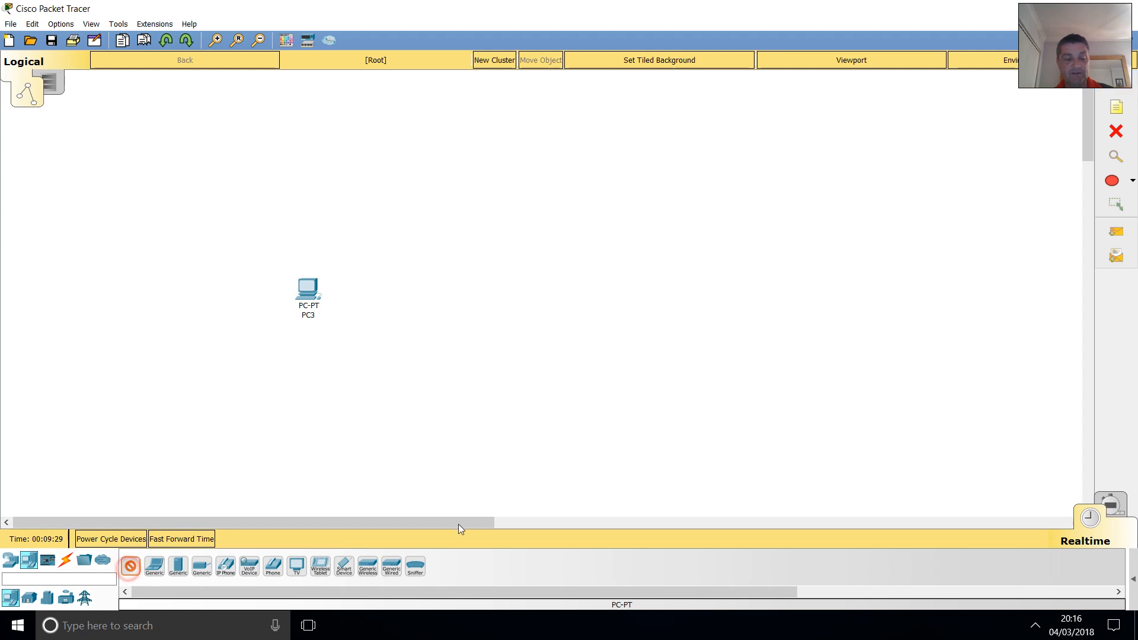
pyautogui.click(520, 284)
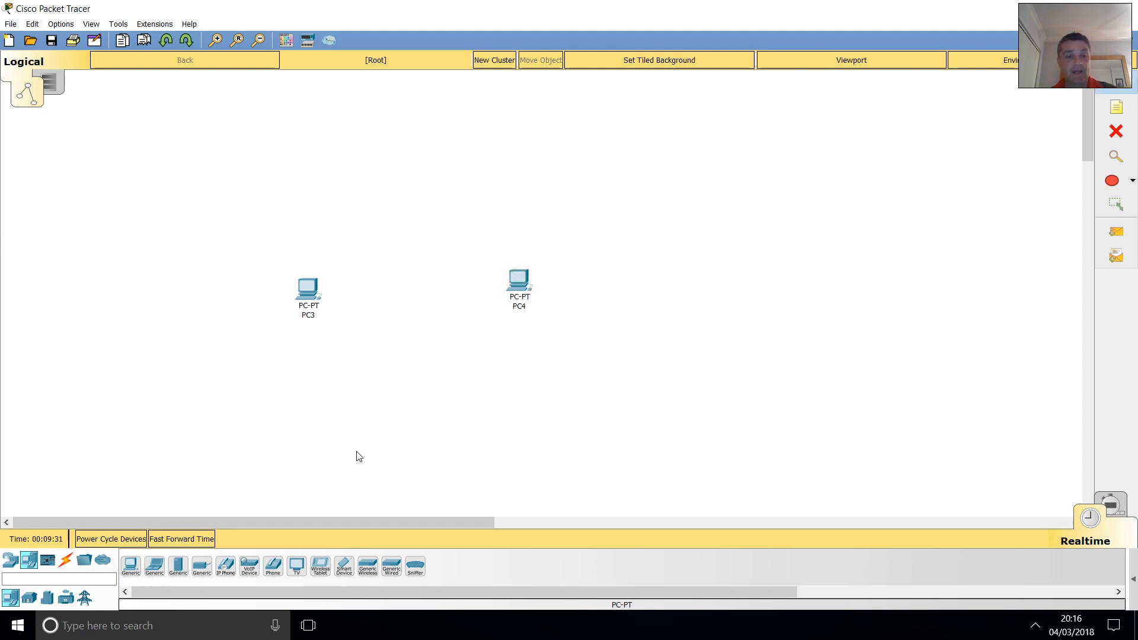
# - Connect PC3 to PC4 with an automatically chosen cable type and move PC4 level with PC3
pyautogui.click(66, 560)
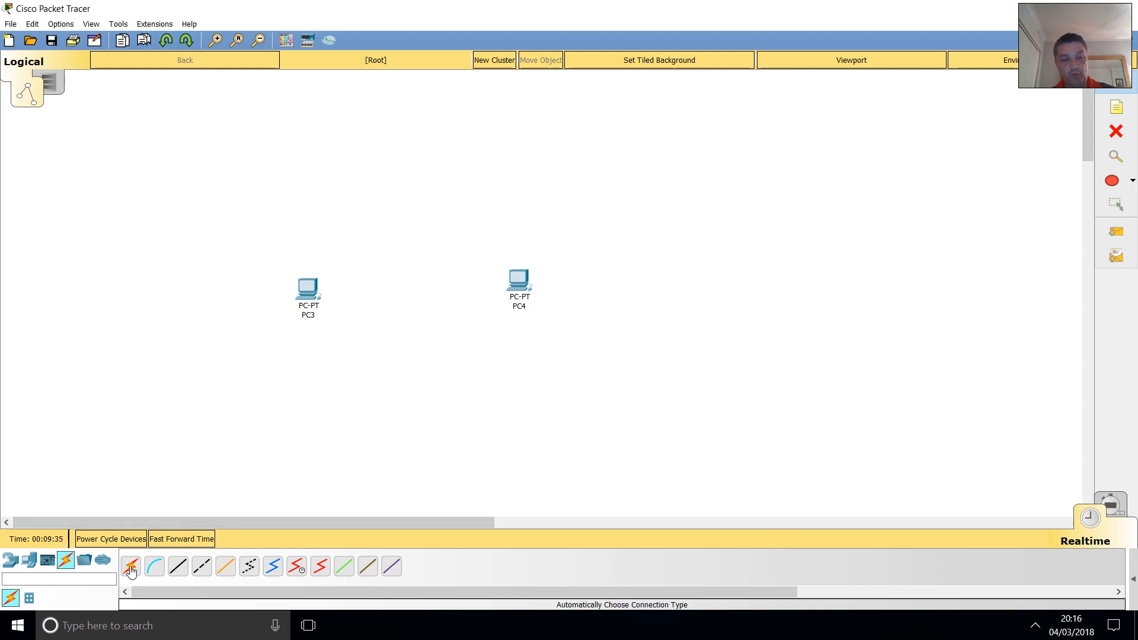
pyautogui.click(131, 564)
pyautogui.click(309, 291)
pyautogui.click(509, 294)
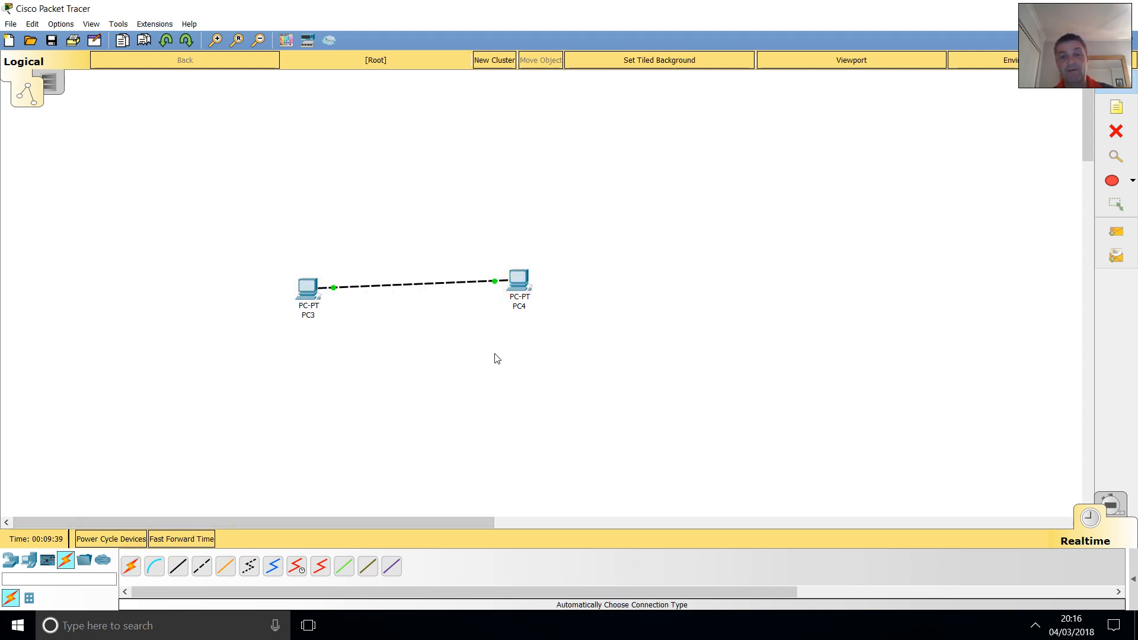
pyautogui.moveTo(520, 278); pyautogui.dragTo(534, 286)
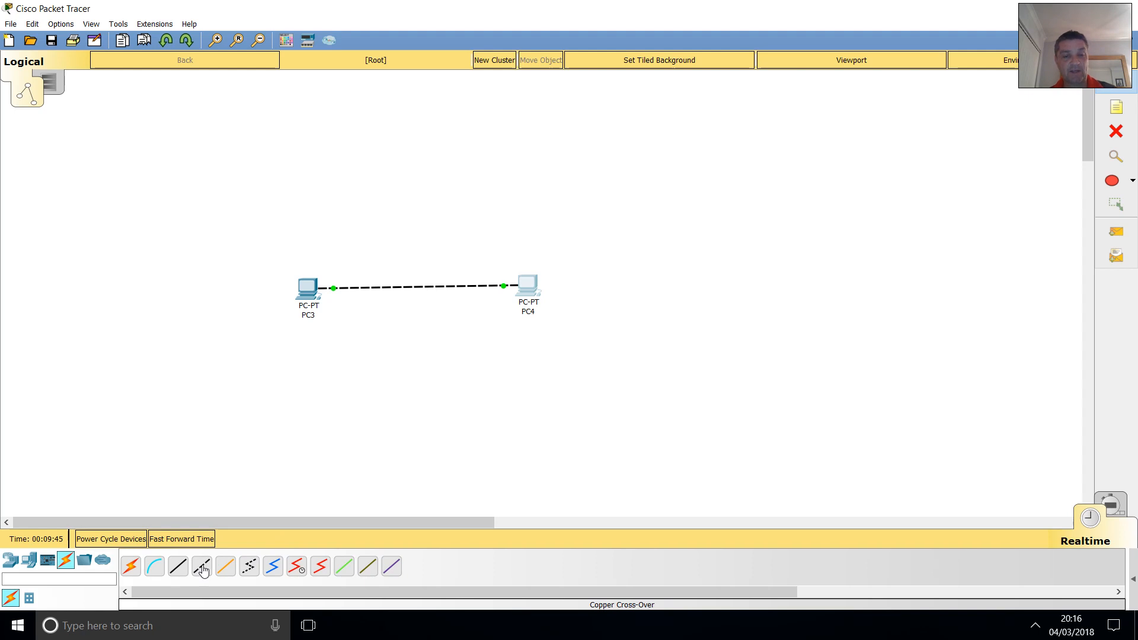
pyautogui.moveTo(522, 286); pyautogui.dragTo(520, 294)
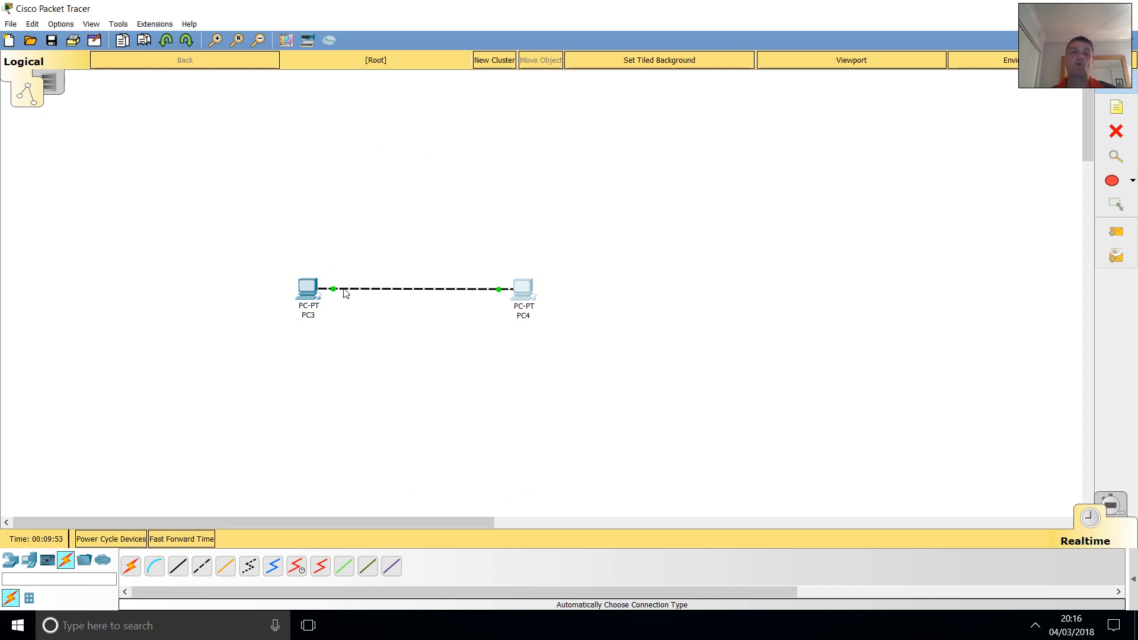
# - Give PC3 the static IP address 192.168.0.1 with subnet mask 255.255.255.0 and close its window
pyautogui.click(307, 289)
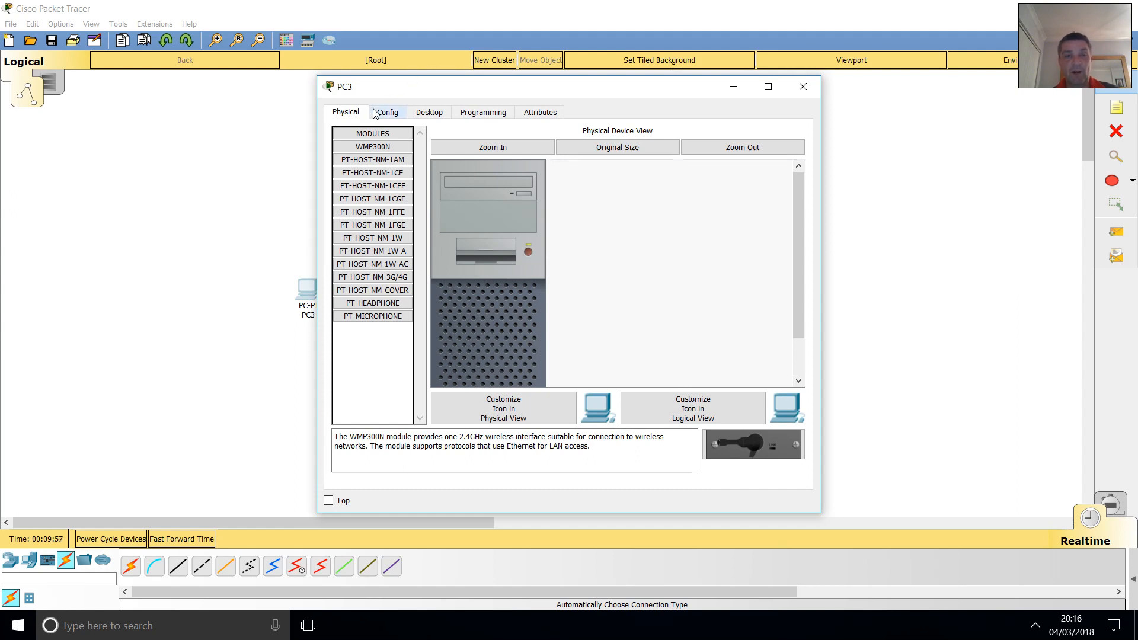
pyautogui.click(433, 114)
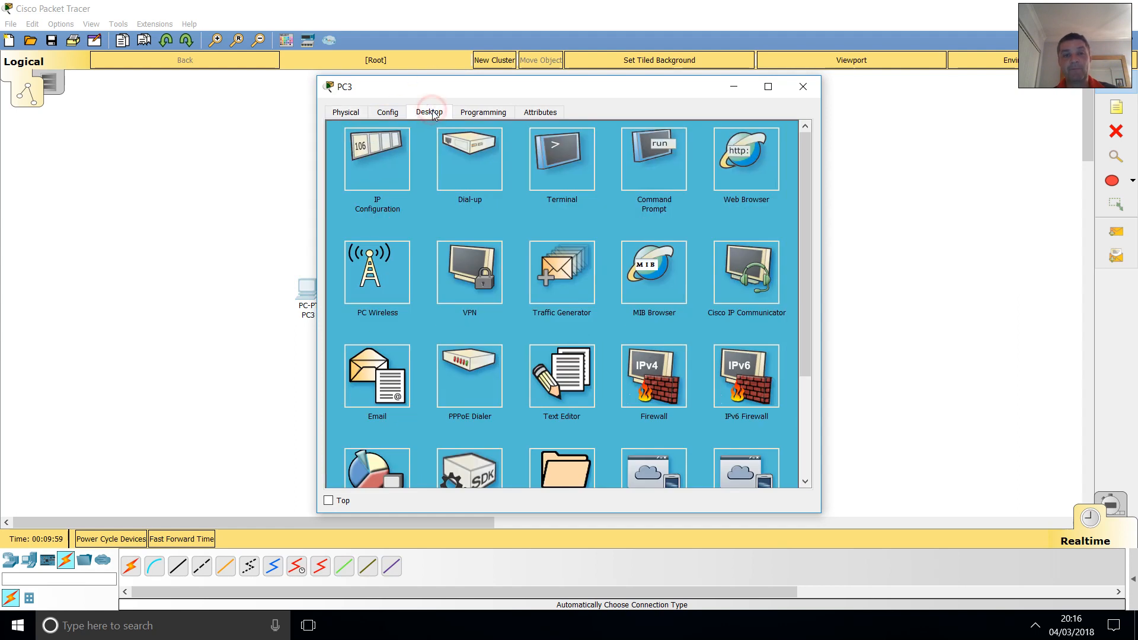
pyautogui.click(379, 162)
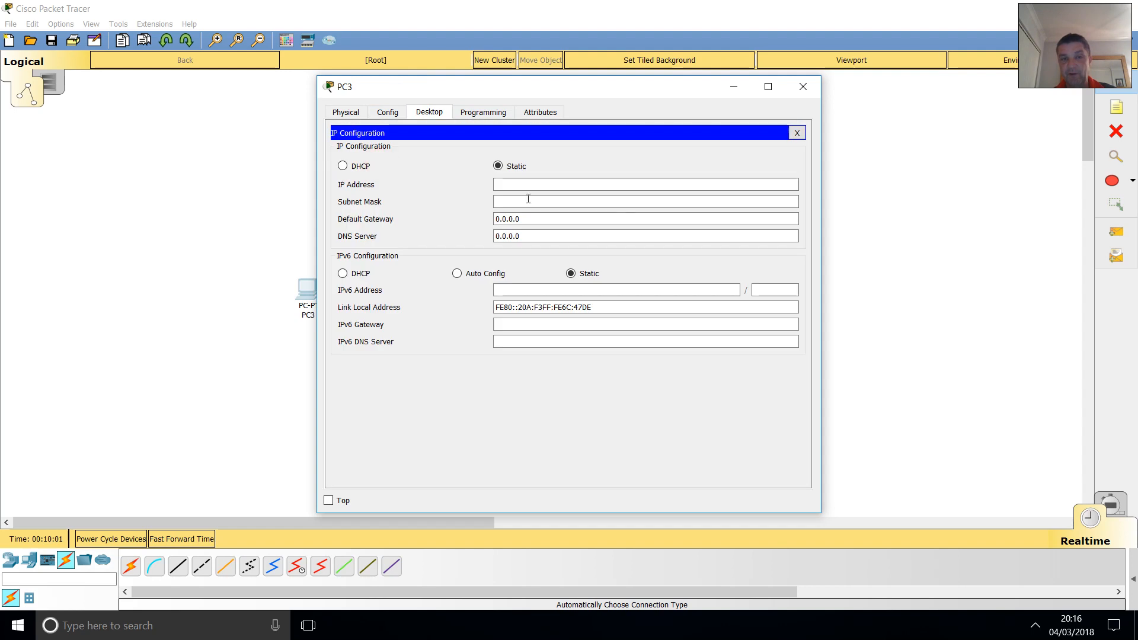
pyautogui.click(510, 183)
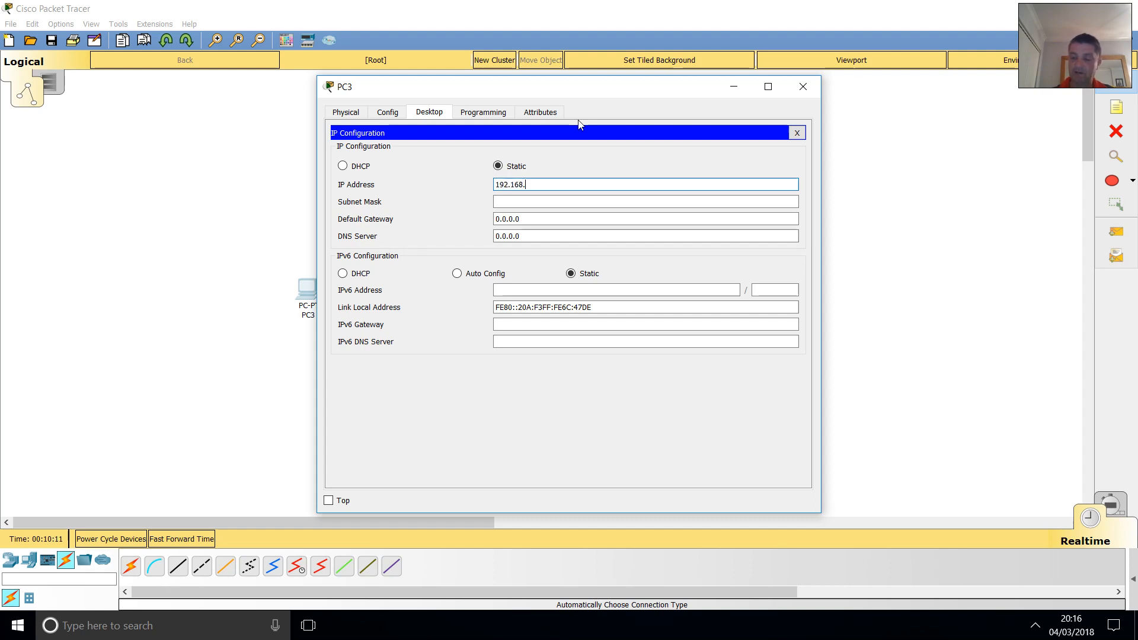
pyautogui.click(509, 202)
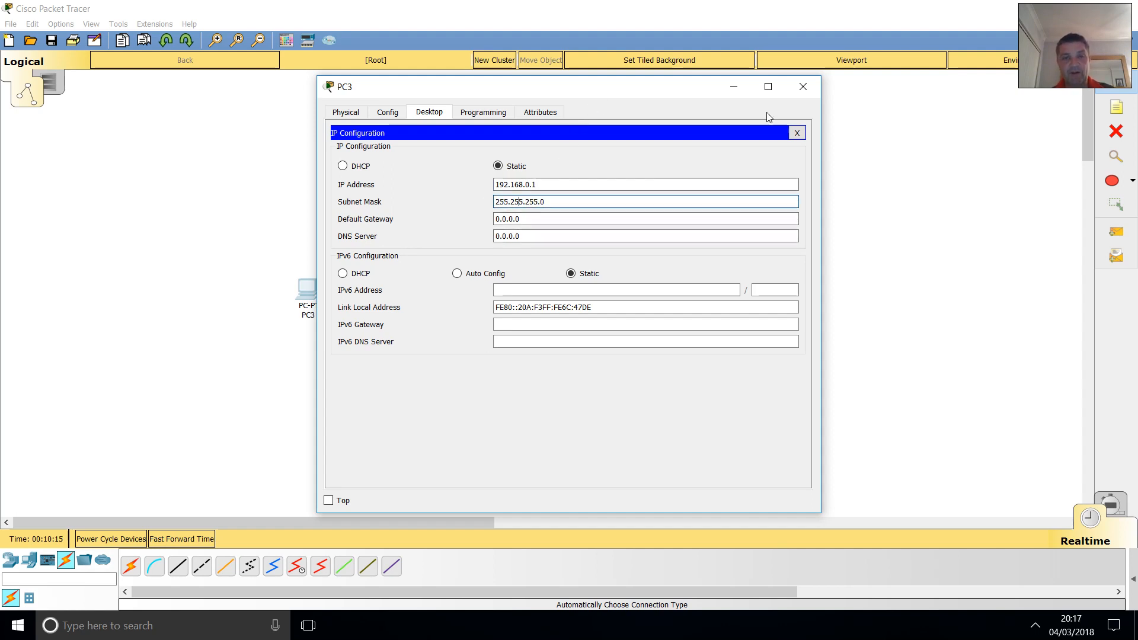
pyautogui.click(804, 87)
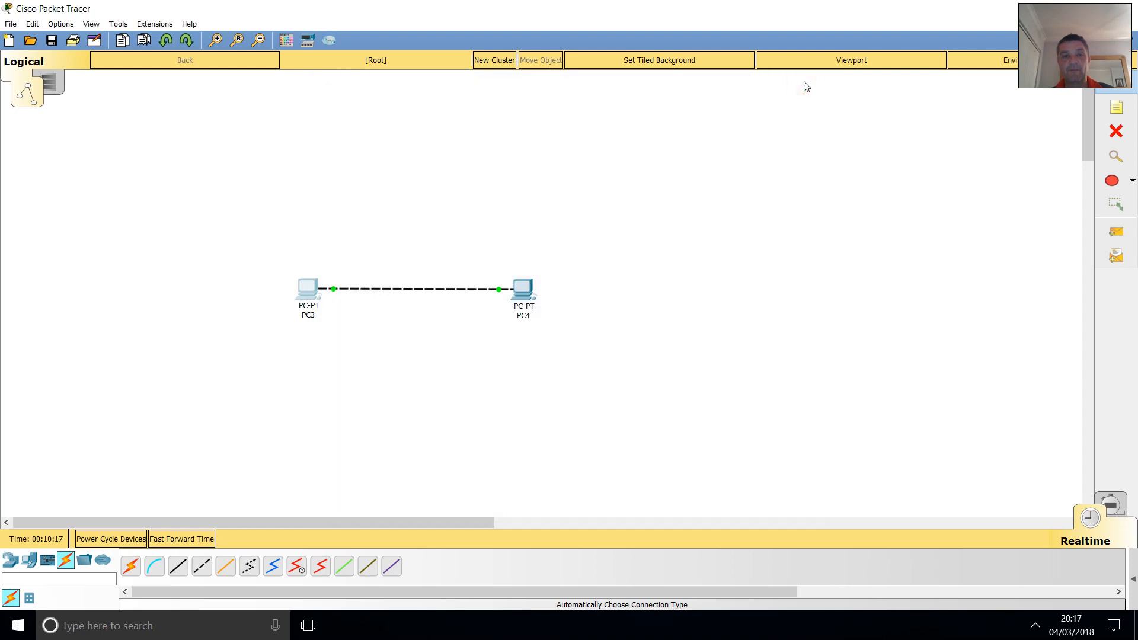
# - Give PC4 the static IP address 192.168.0.2 with subnet mask 255.255.255.0 and close its window
pyautogui.click(523, 288)
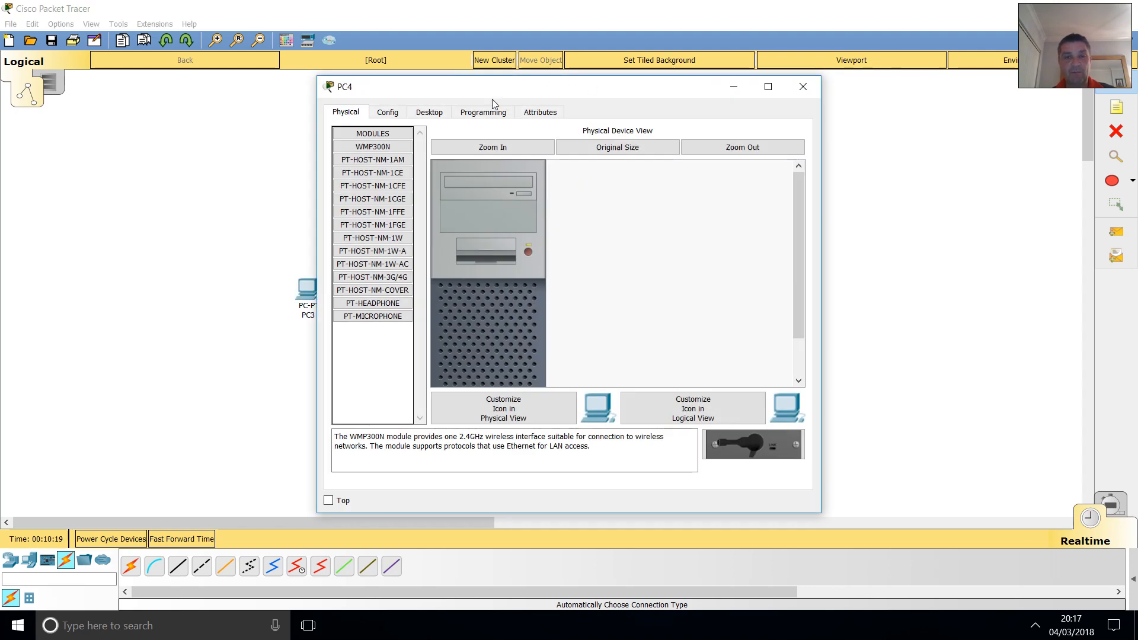
pyautogui.click(432, 114)
pyautogui.click(379, 159)
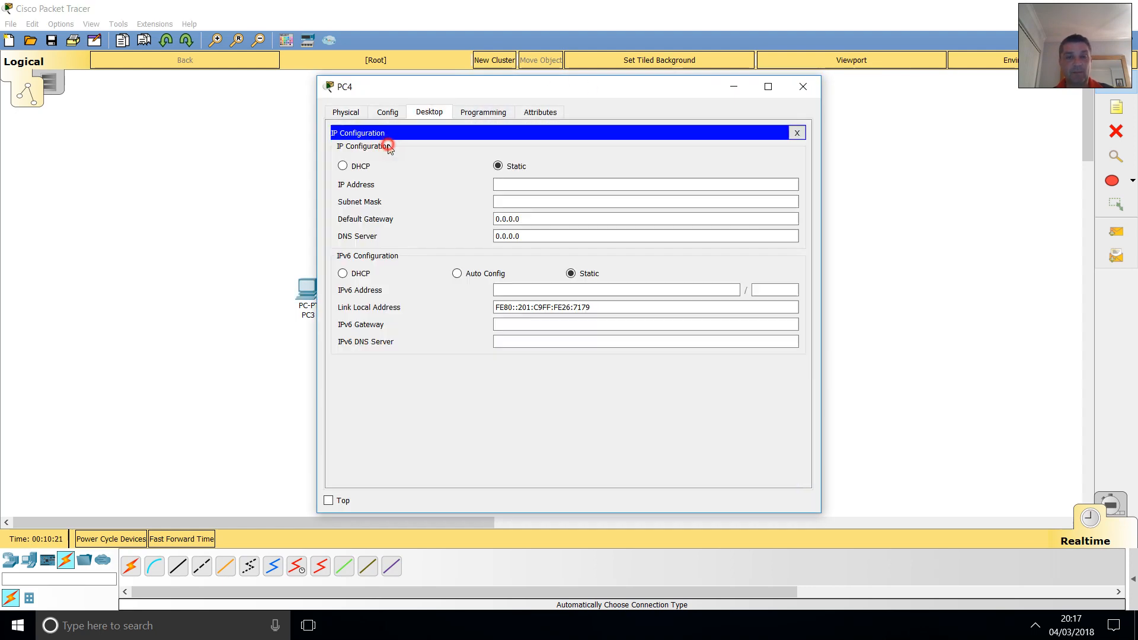
pyautogui.click(516, 185)
pyautogui.write('1')
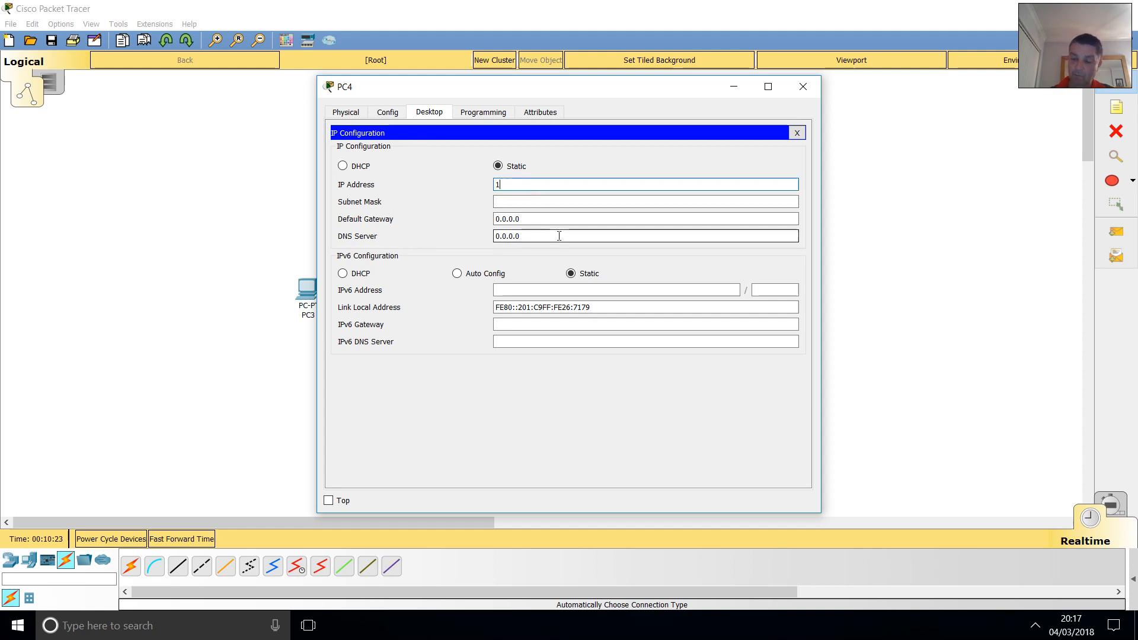
pyautogui.write('92.168.0.2')
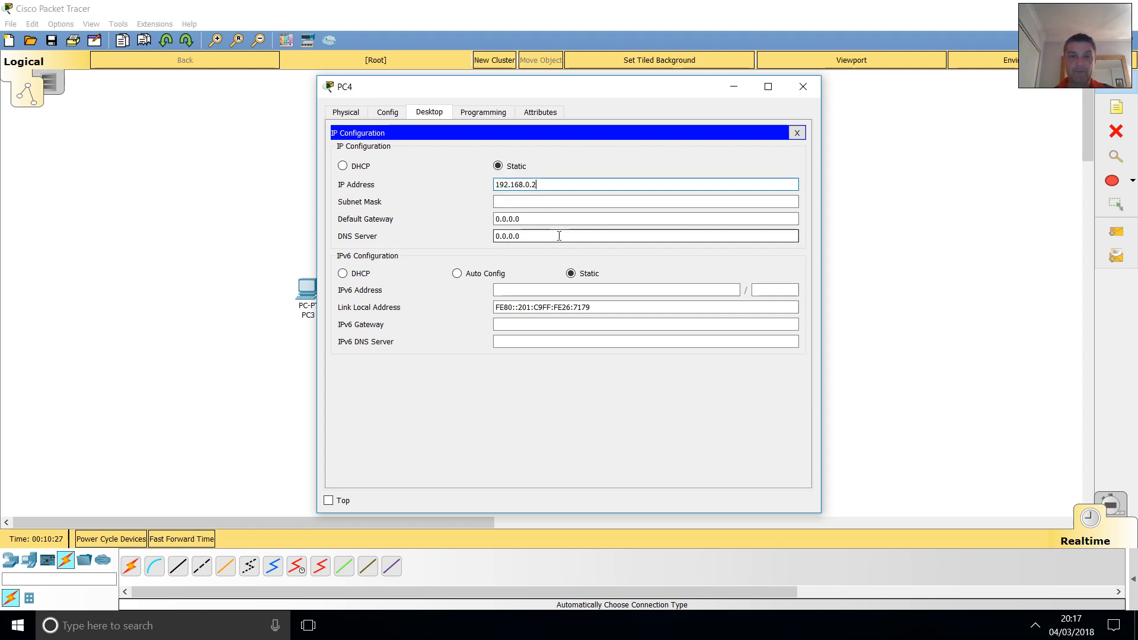
pyautogui.click(553, 202)
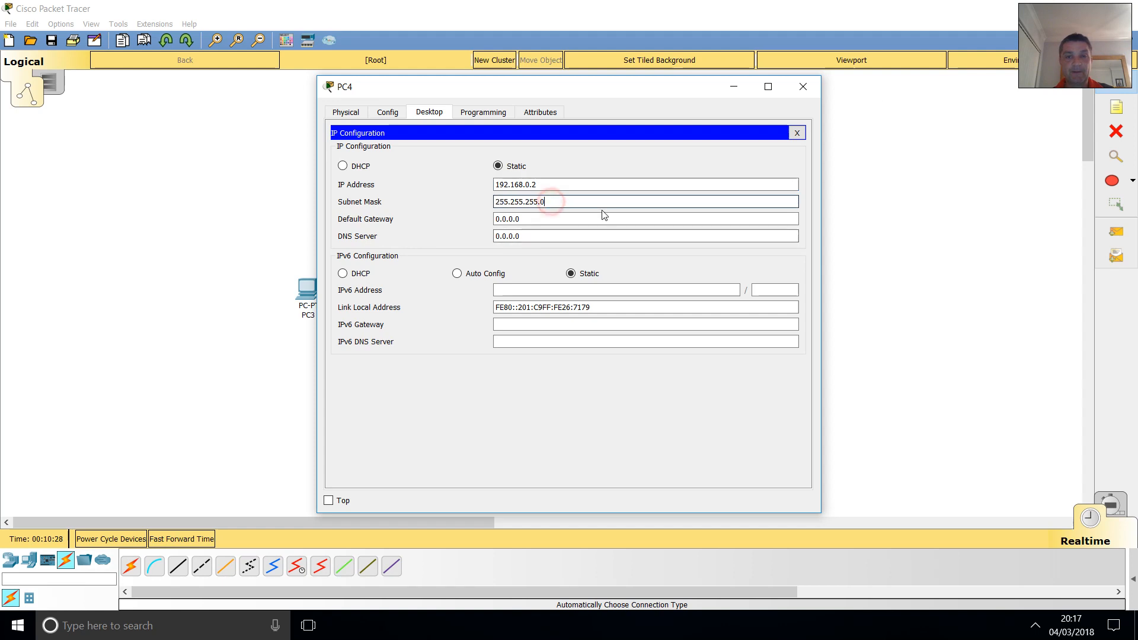
pyautogui.click(804, 87)
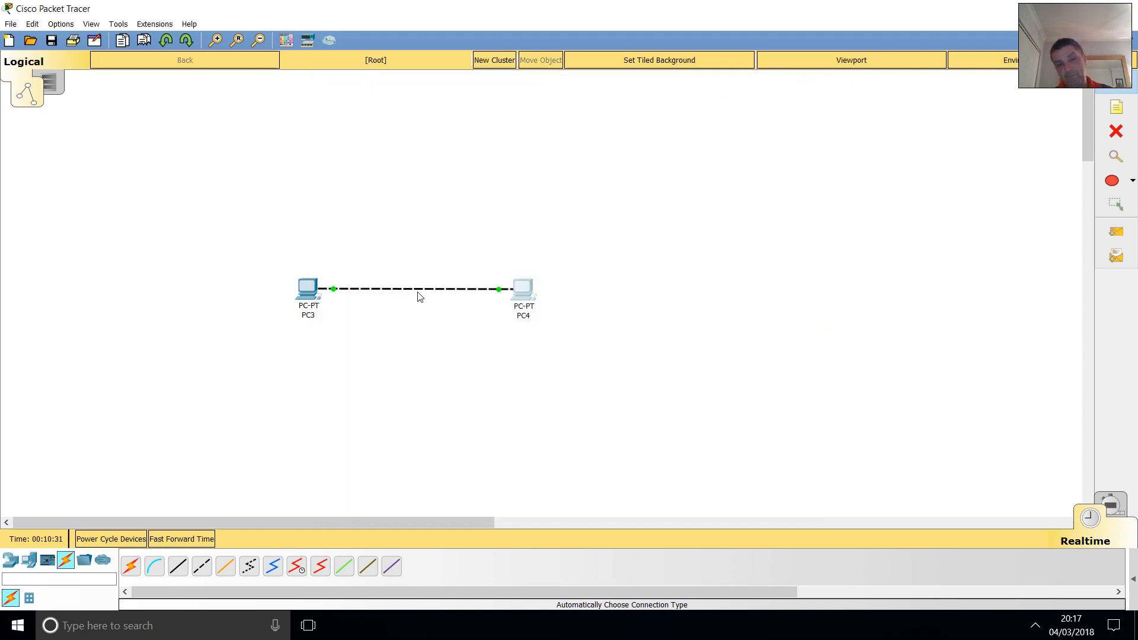
# - Ping 192.168.0.2 from PC3's command prompt, then close the PC3 window
pyautogui.click(318, 292)
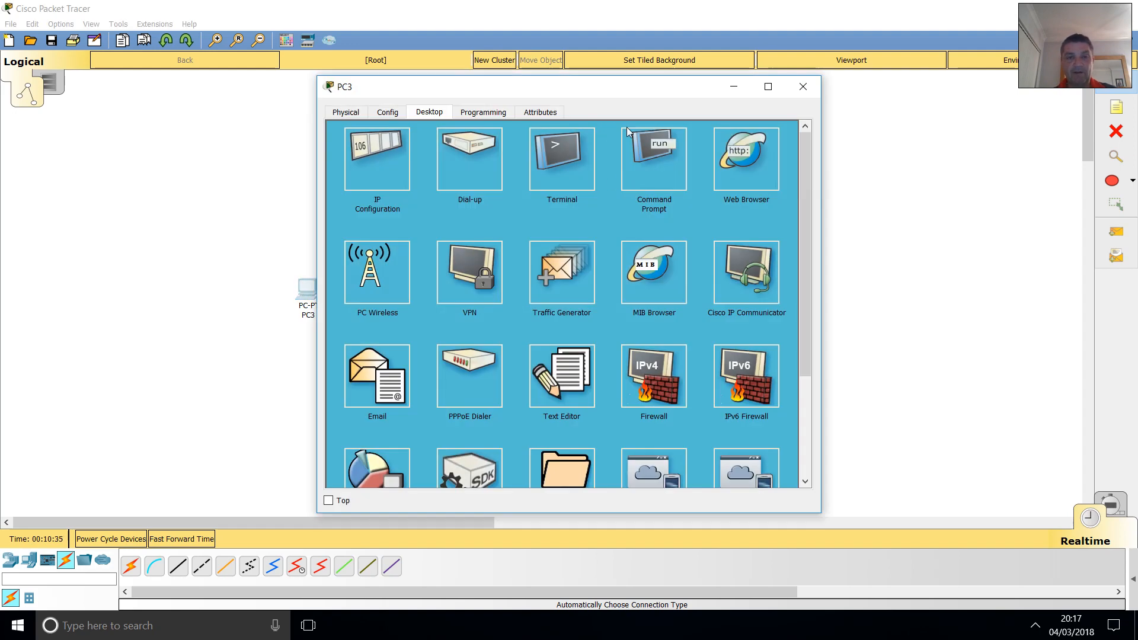
pyautogui.click(653, 151)
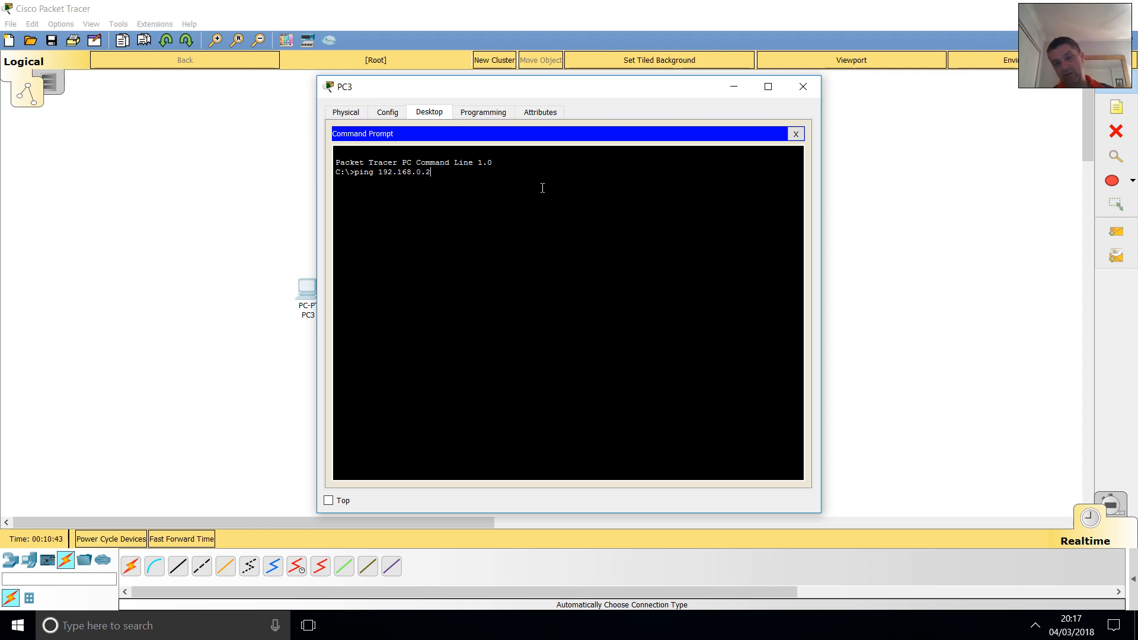
pyautogui.press('Return')
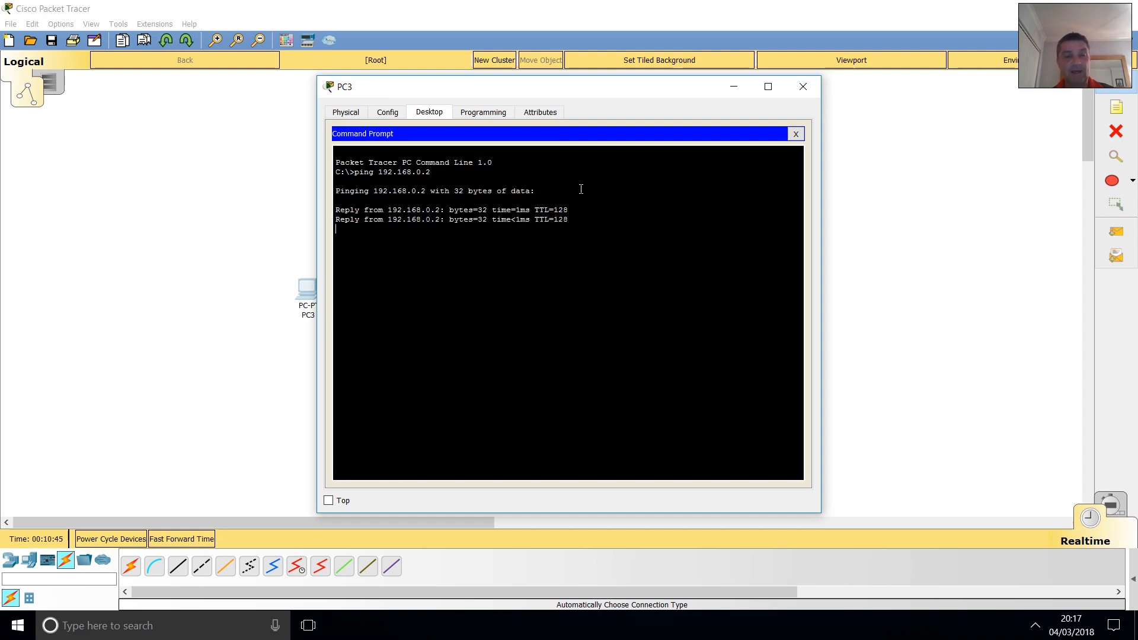
pyautogui.click(804, 86)
# - Ping 192.168.0.1 from PC4's command prompt and close the PC4 window
pyautogui.click(519, 290)
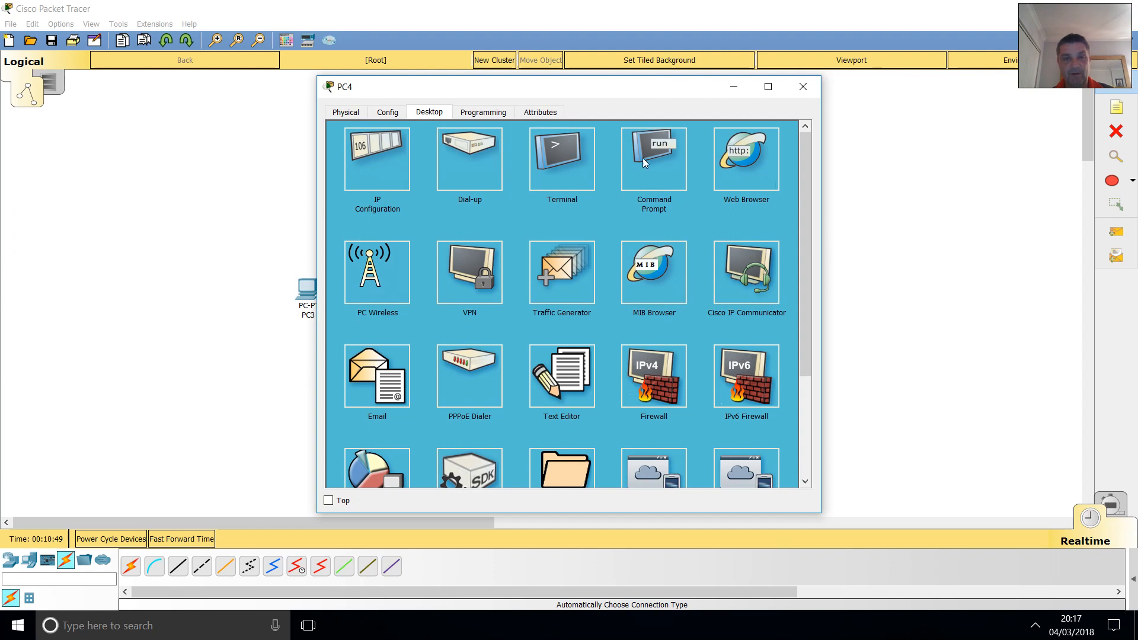
pyautogui.click(643, 157)
pyautogui.write('ping 192.168.0.1')
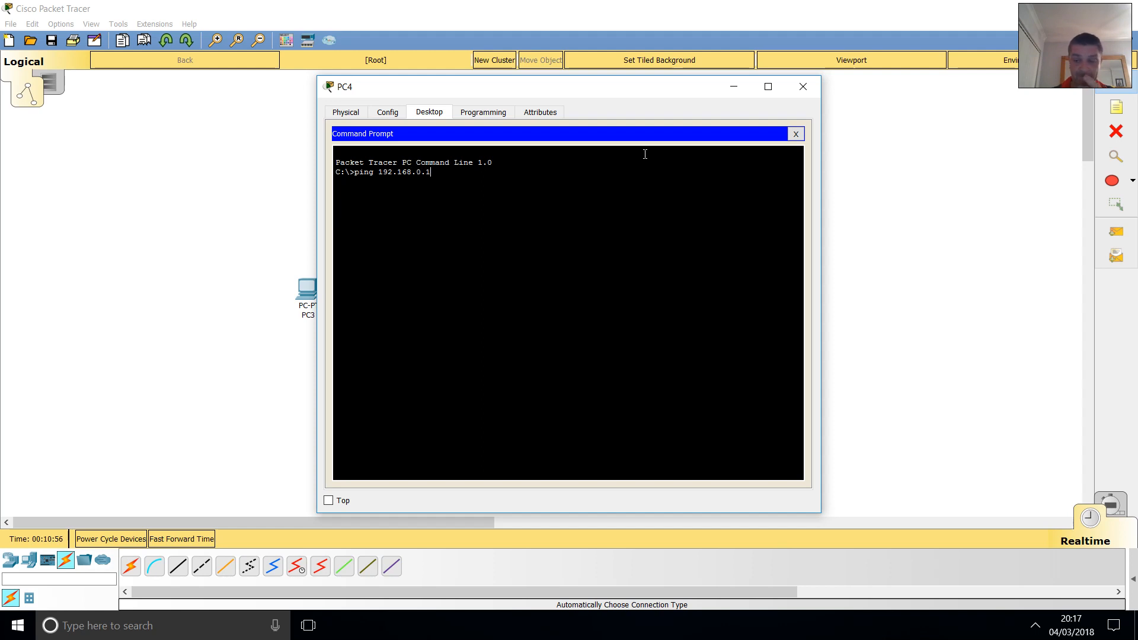
pyautogui.press('Return')
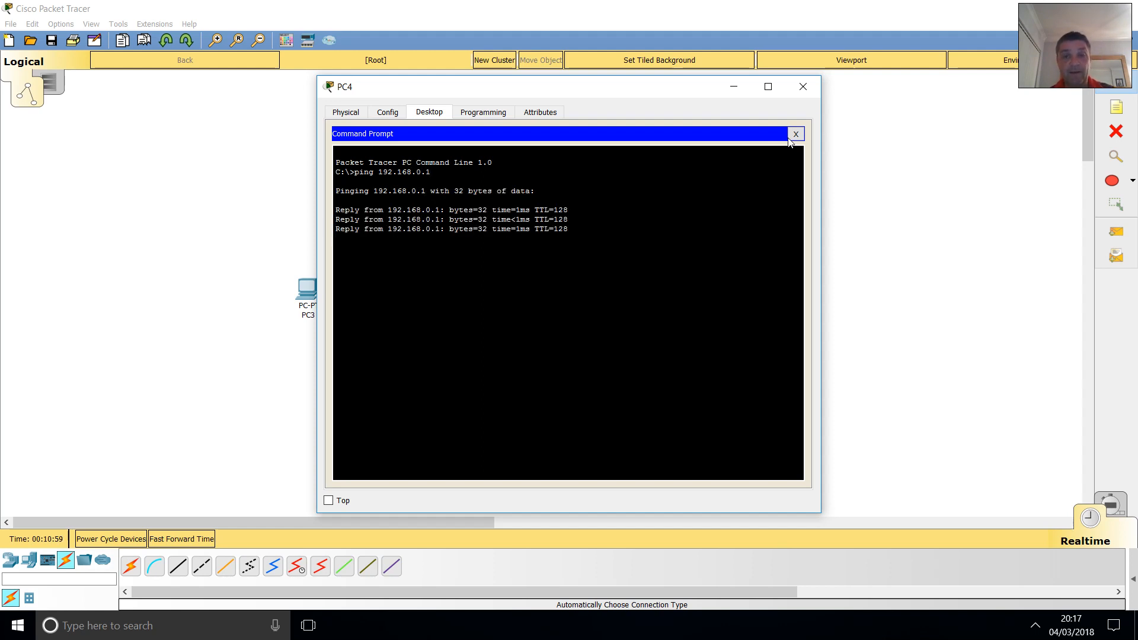
pyautogui.click(803, 86)
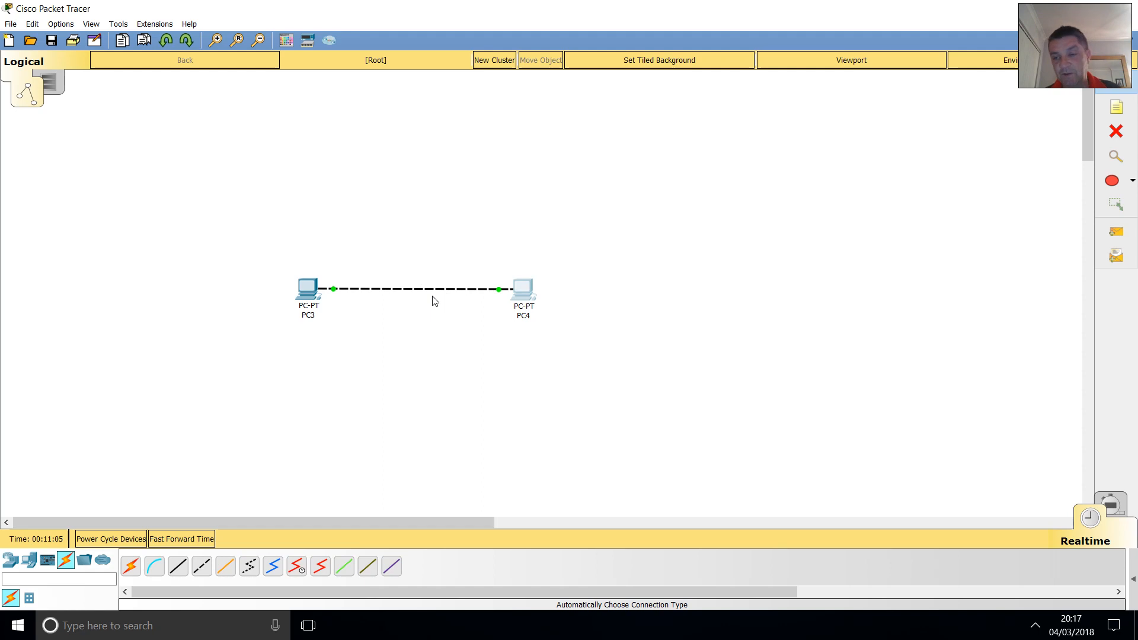
# - Show the scenario's PDU list and send a simple PDU from PC3 to PC4
pyautogui.click(1133, 581)
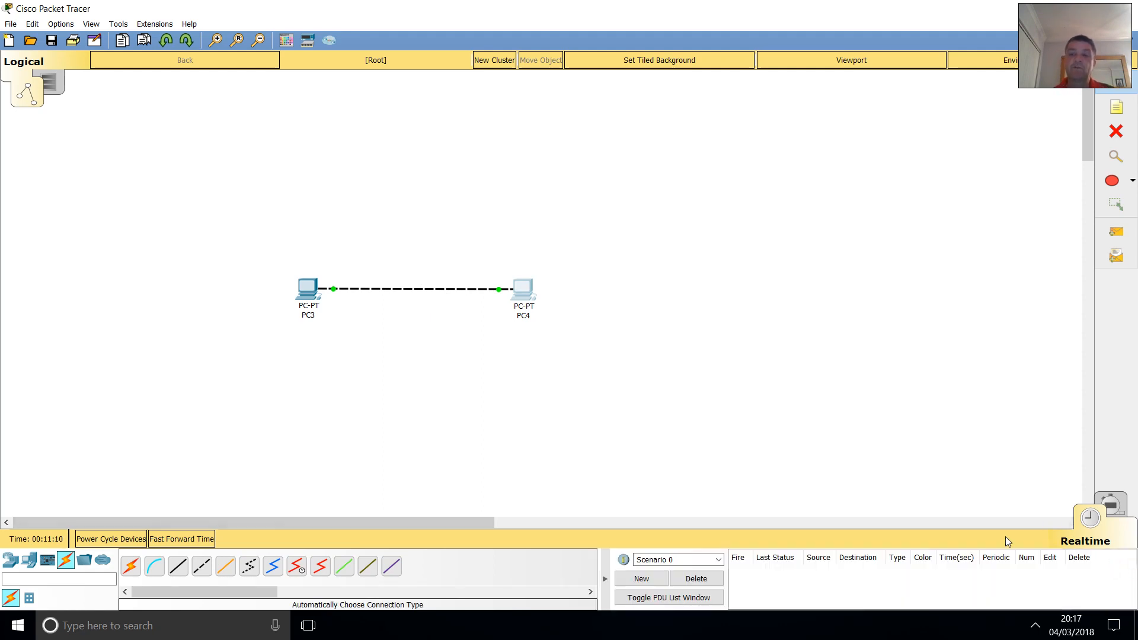
pyautogui.click(1116, 232)
pyautogui.click(308, 288)
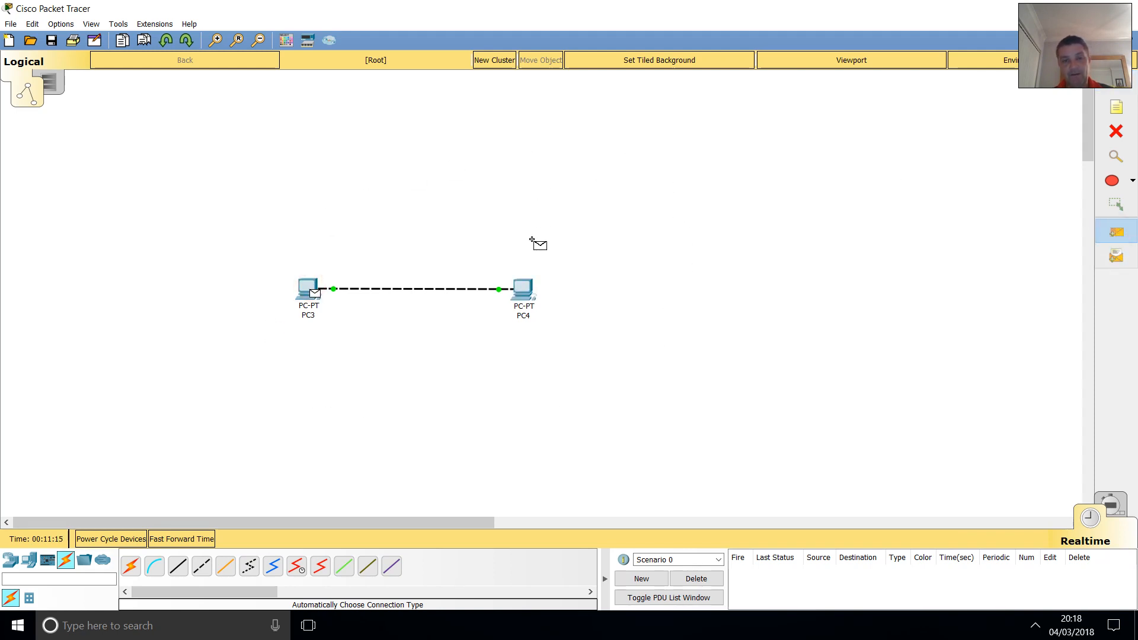
pyautogui.click(522, 289)
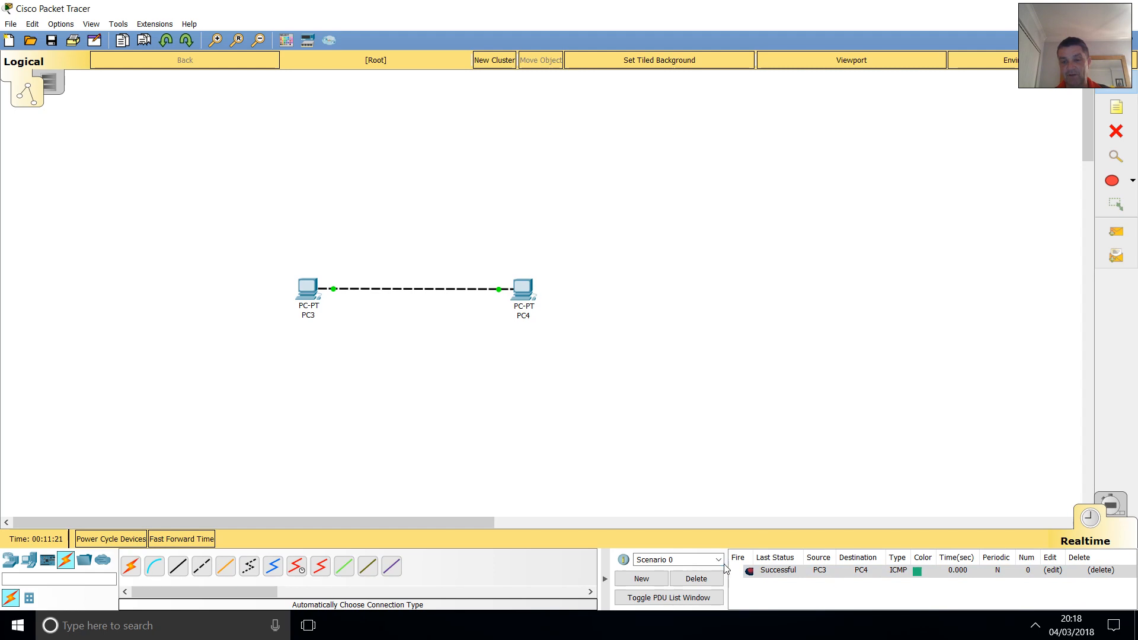
# - Delete the current scenario's PDU results and send a simple PDU from PC4 to PC3
pyautogui.click(708, 577)
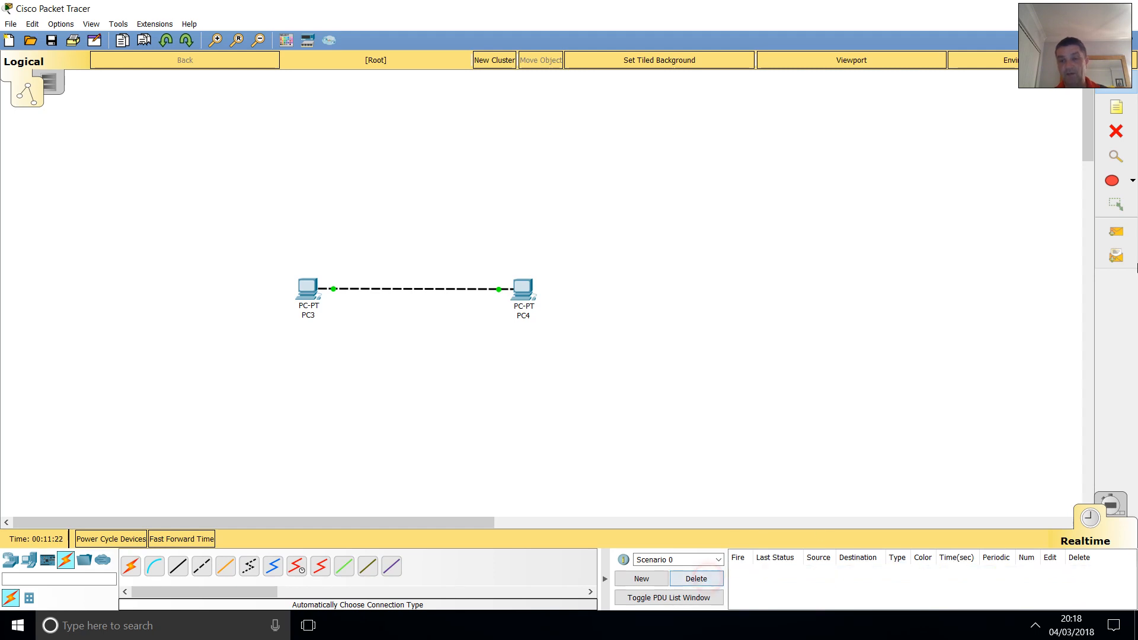
pyautogui.click(1119, 237)
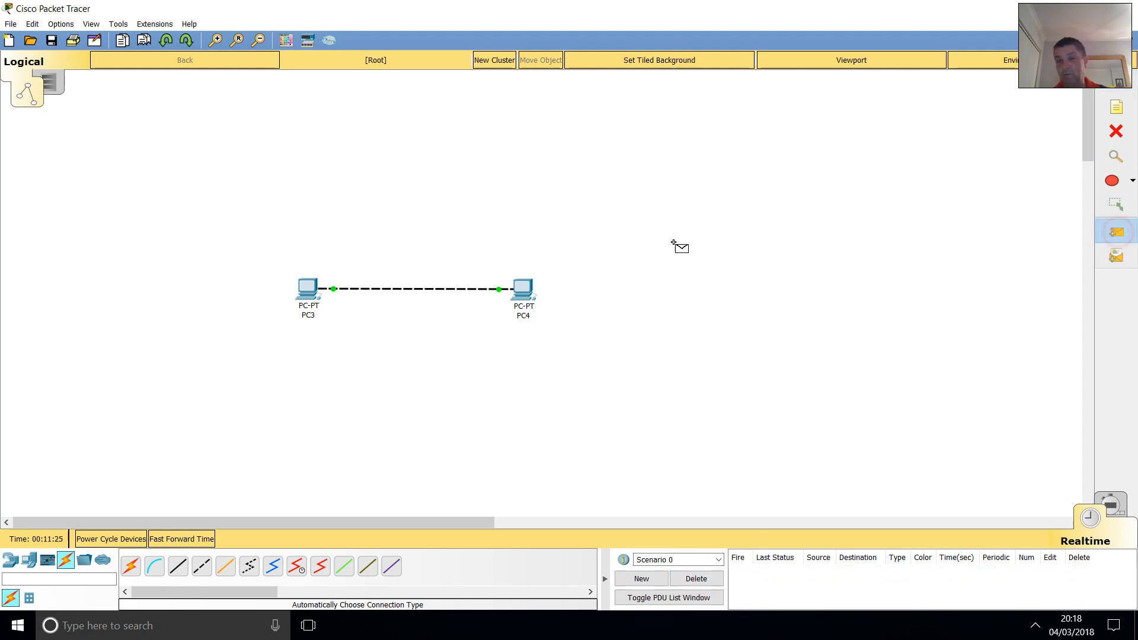
pyautogui.click(523, 290)
pyautogui.click(310, 283)
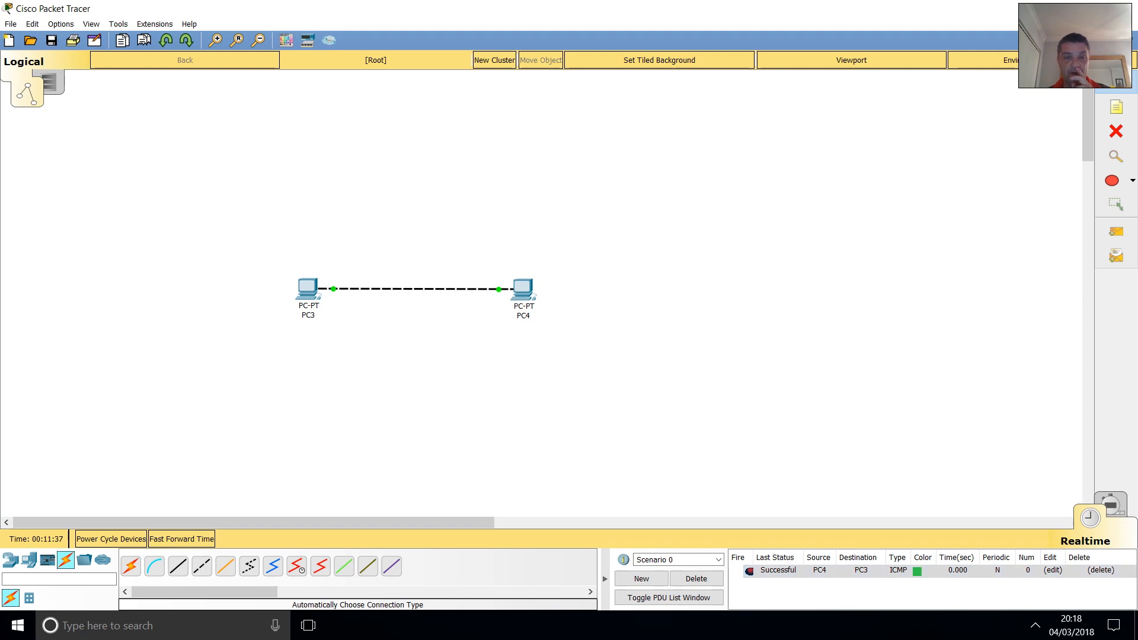
# - Delete the cable between PC3 and PC4 and return to the selection tool
pyautogui.click(384, 290)
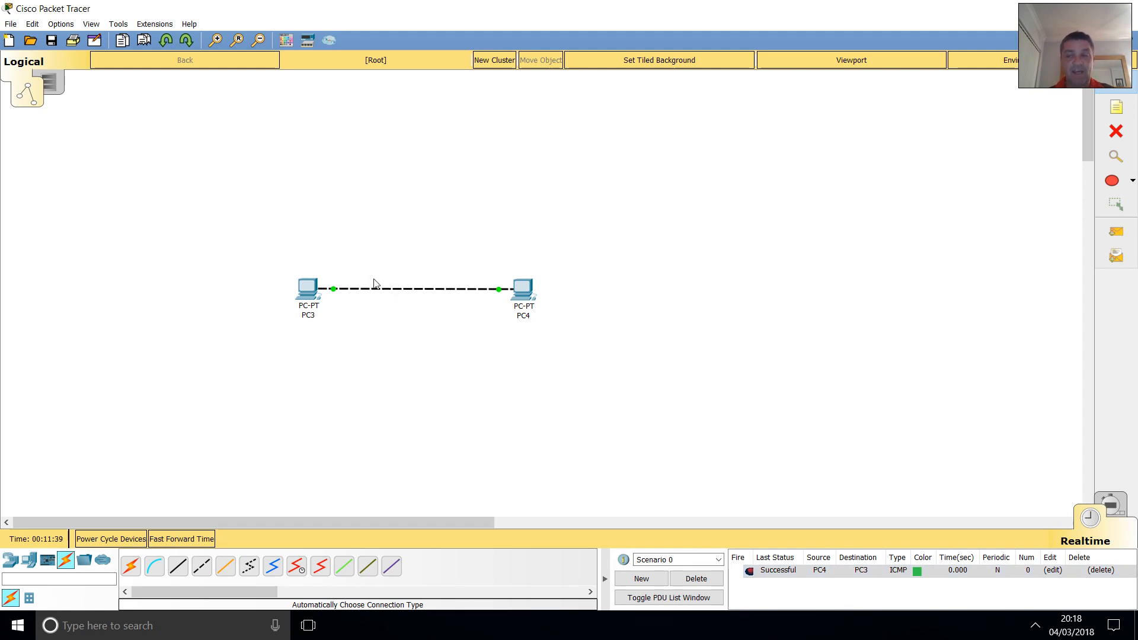
pyautogui.click(1116, 131)
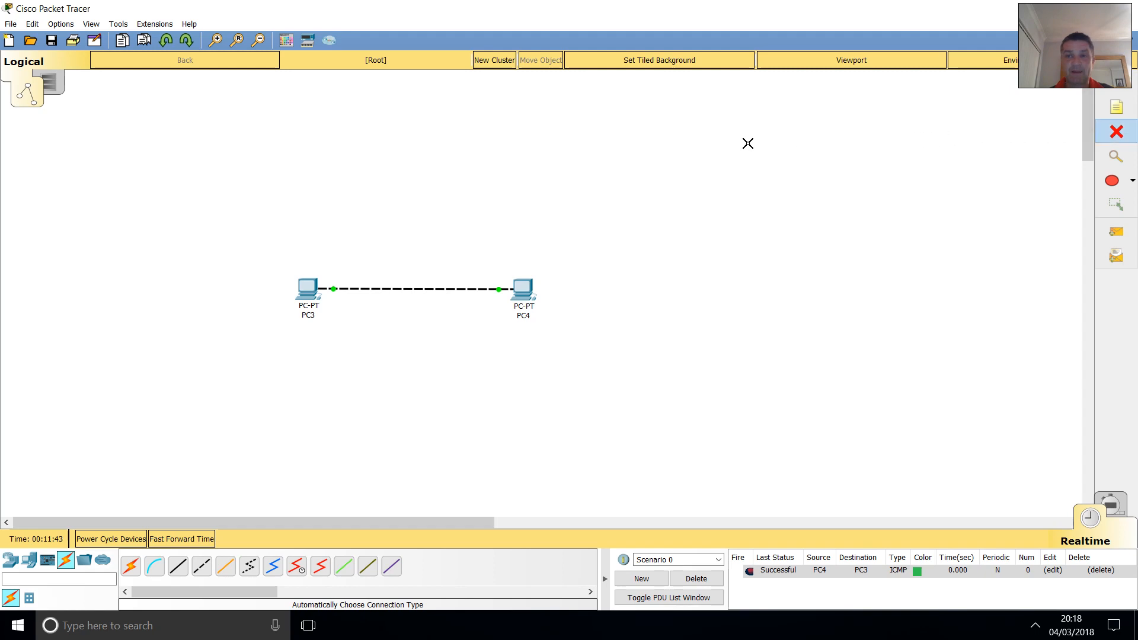
pyautogui.click(390, 289)
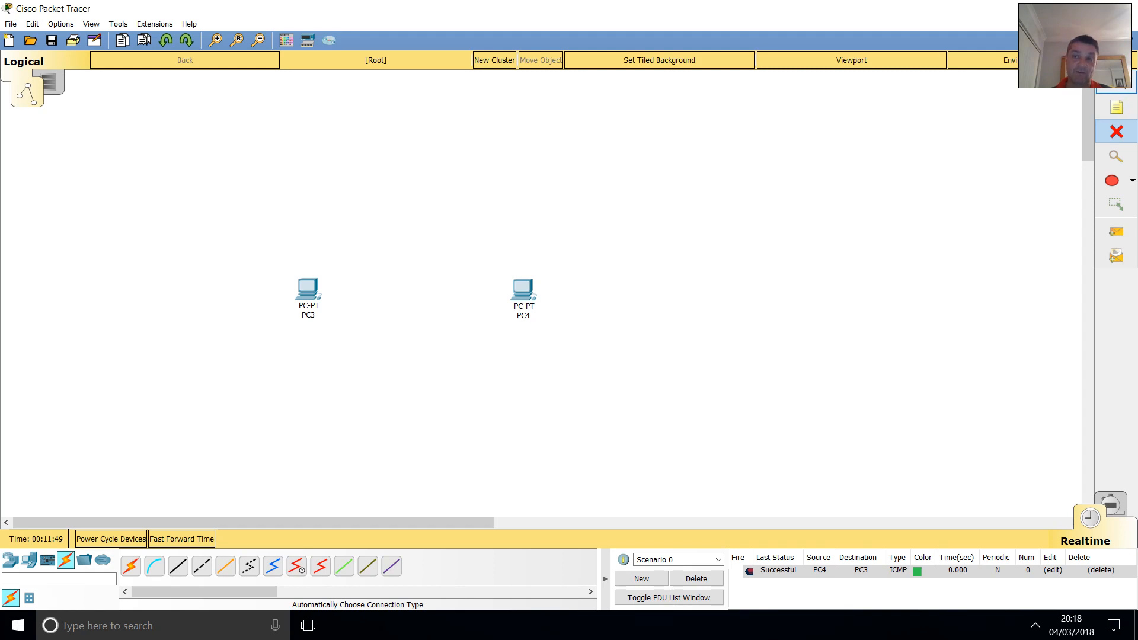
pyautogui.click(1121, 87)
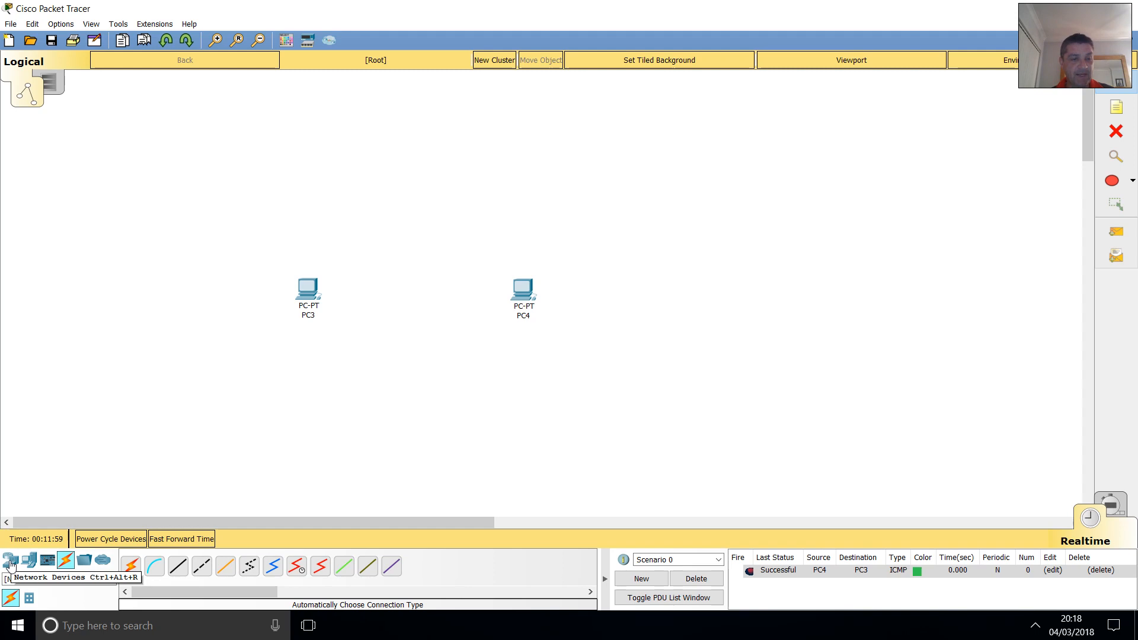
# - Place a 2960-24TT switch above and between PC3 and PC4
pyautogui.click(10, 562)
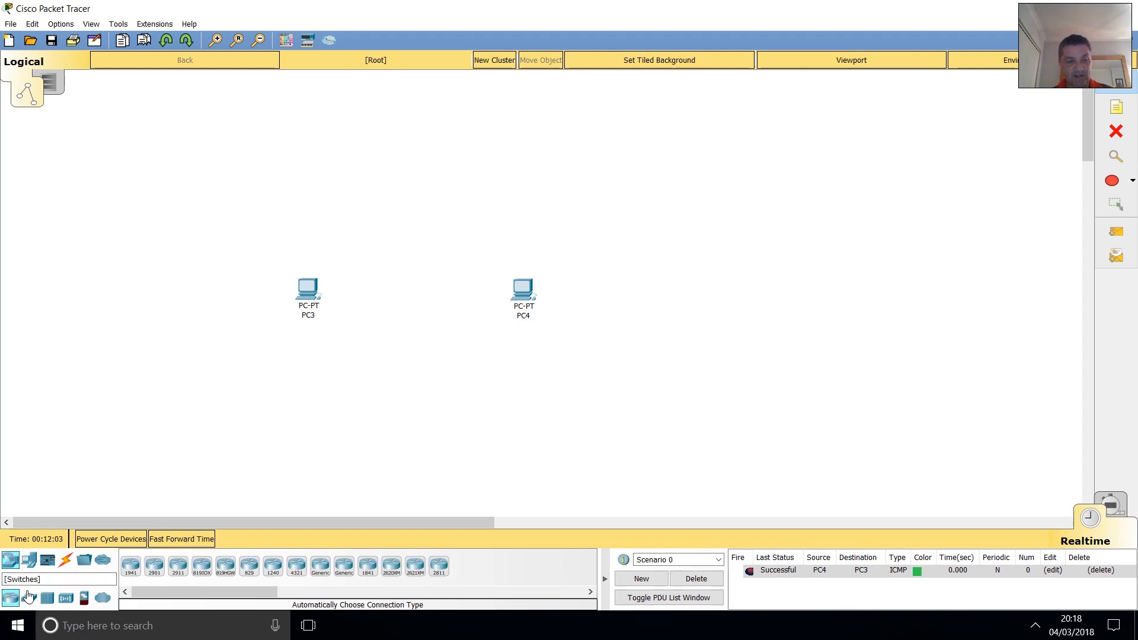
pyautogui.click(29, 596)
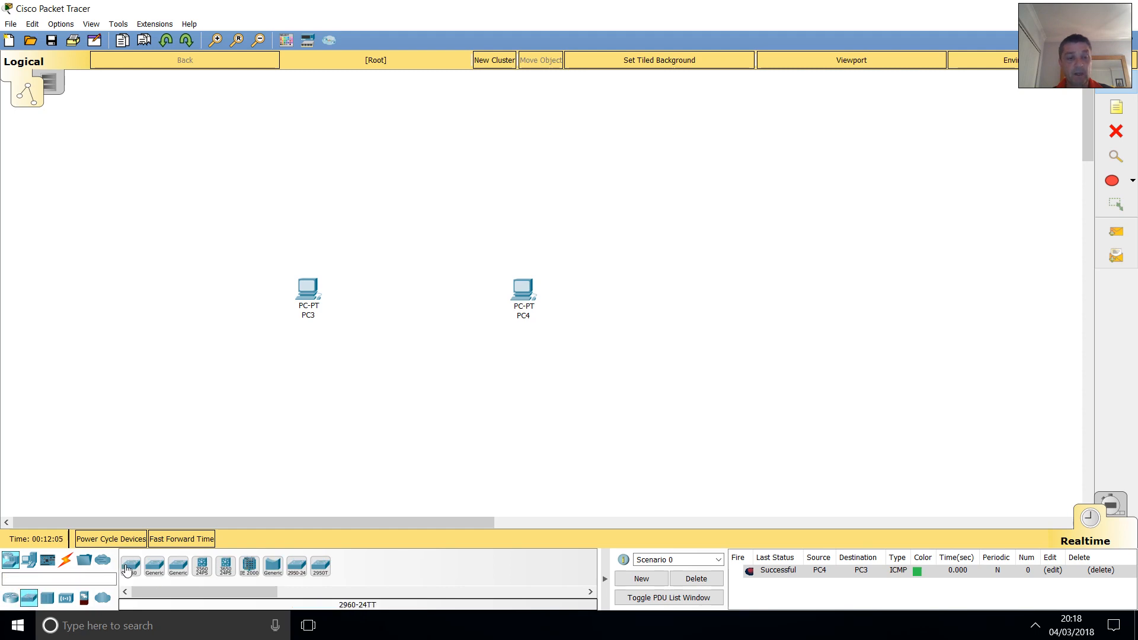
pyautogui.click(127, 568)
pyautogui.click(413, 188)
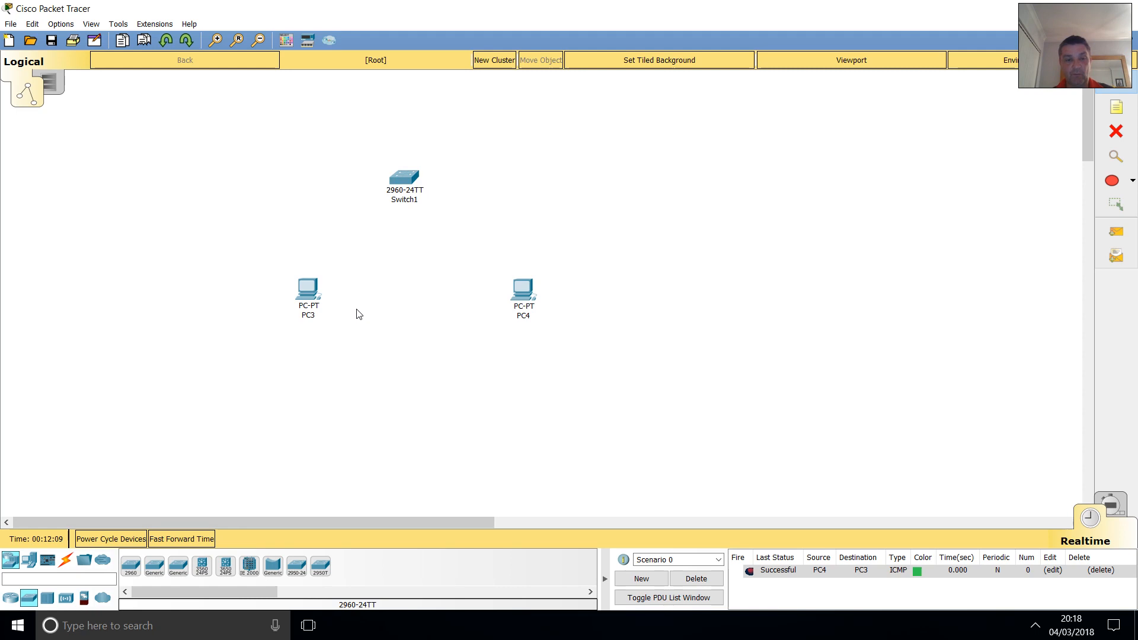
# - Connect PC3's FastEthernet0 to the switch's FastEthernet0/1 with a copper straight-through cable
pyautogui.click(67, 563)
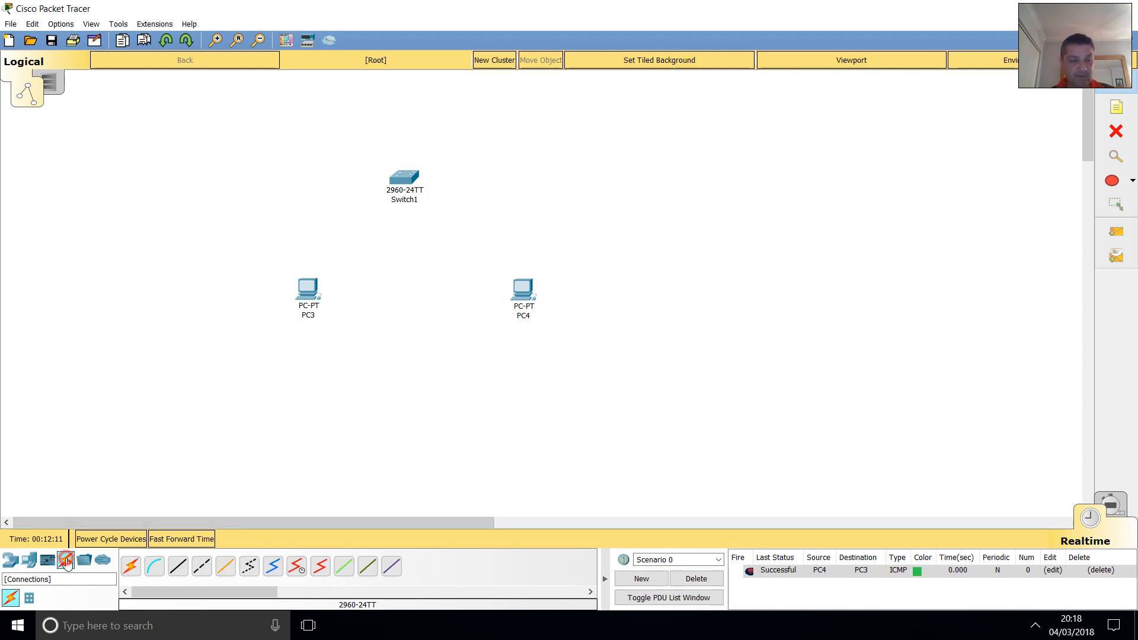
pyautogui.click(178, 568)
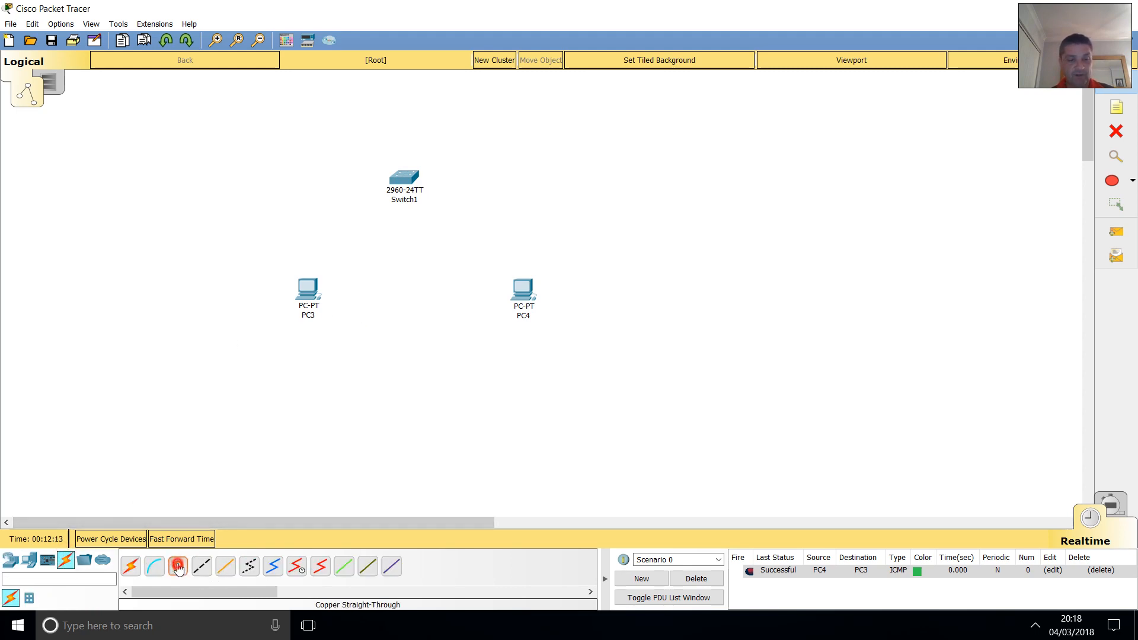
pyautogui.click(308, 288)
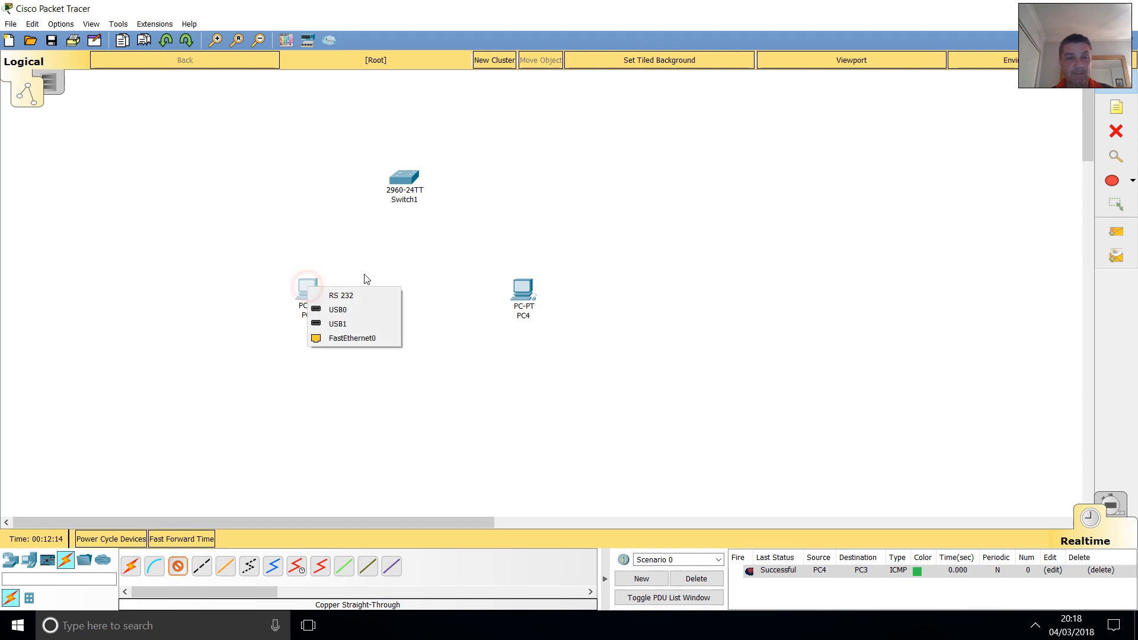
pyautogui.click(348, 339)
pyautogui.click(405, 181)
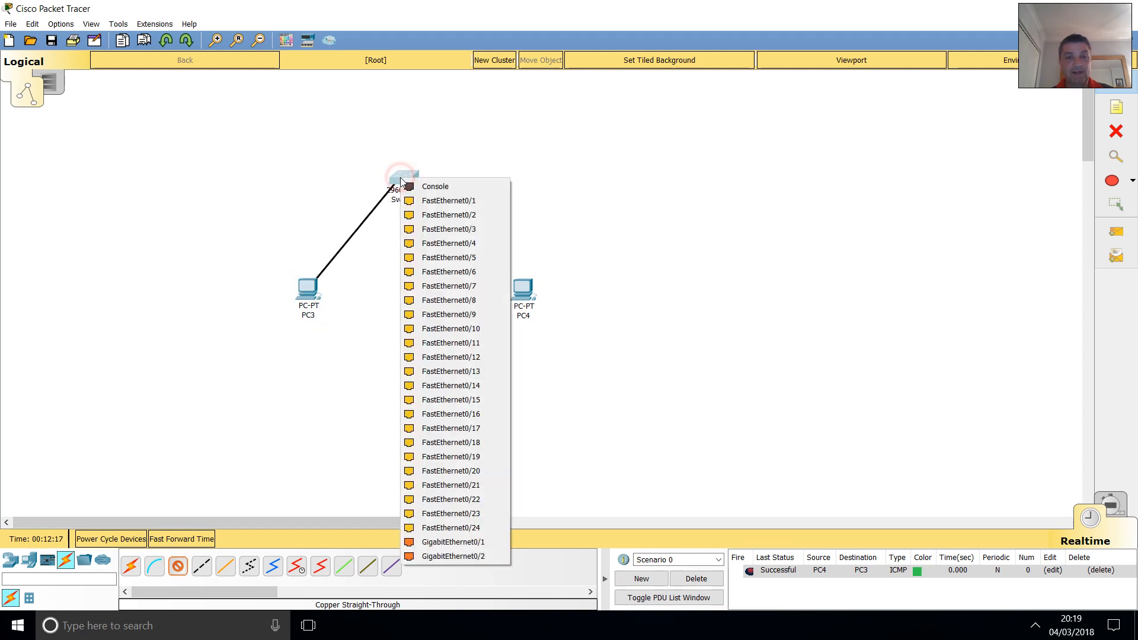
pyautogui.click(427, 200)
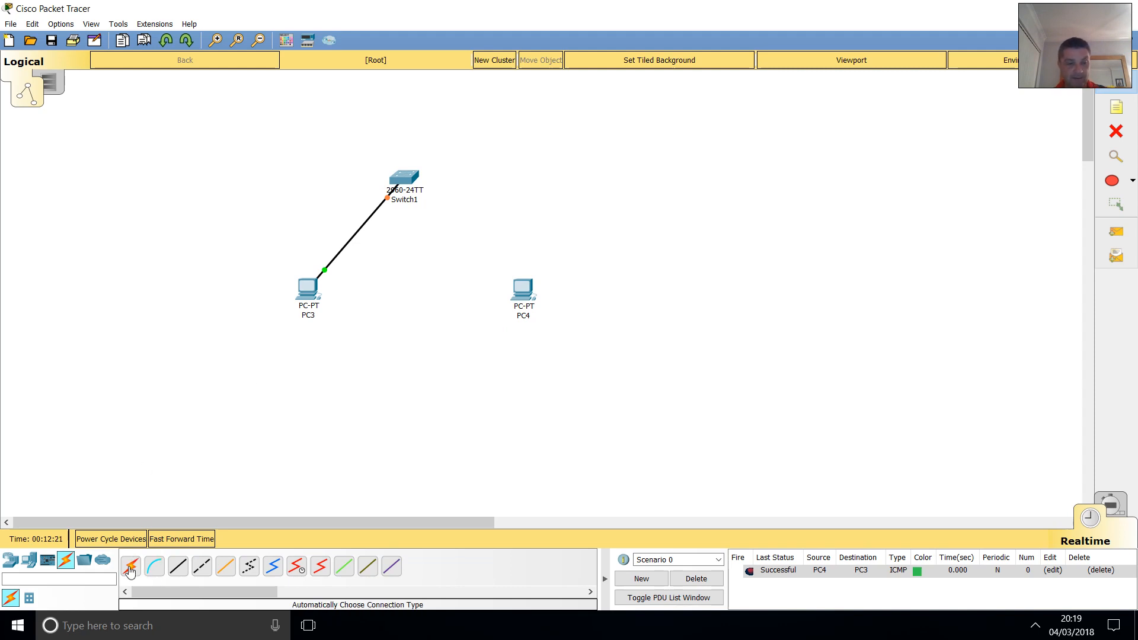
# - Connect PC4 to the switch using the automatically chosen connection type
pyautogui.click(131, 567)
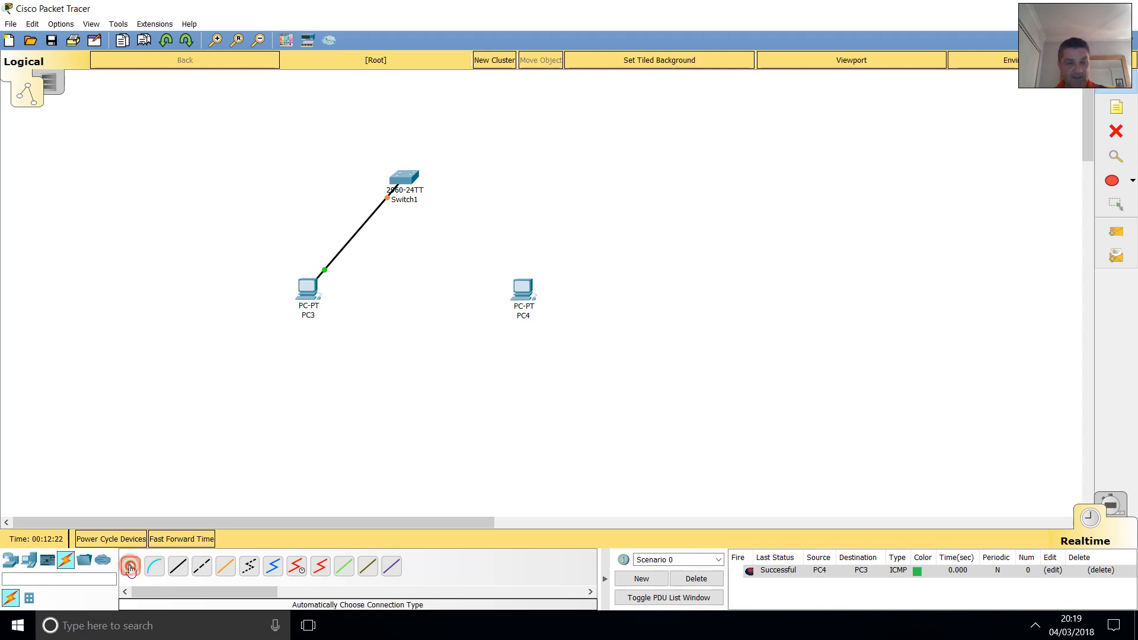
pyautogui.click(523, 290)
pyautogui.click(404, 179)
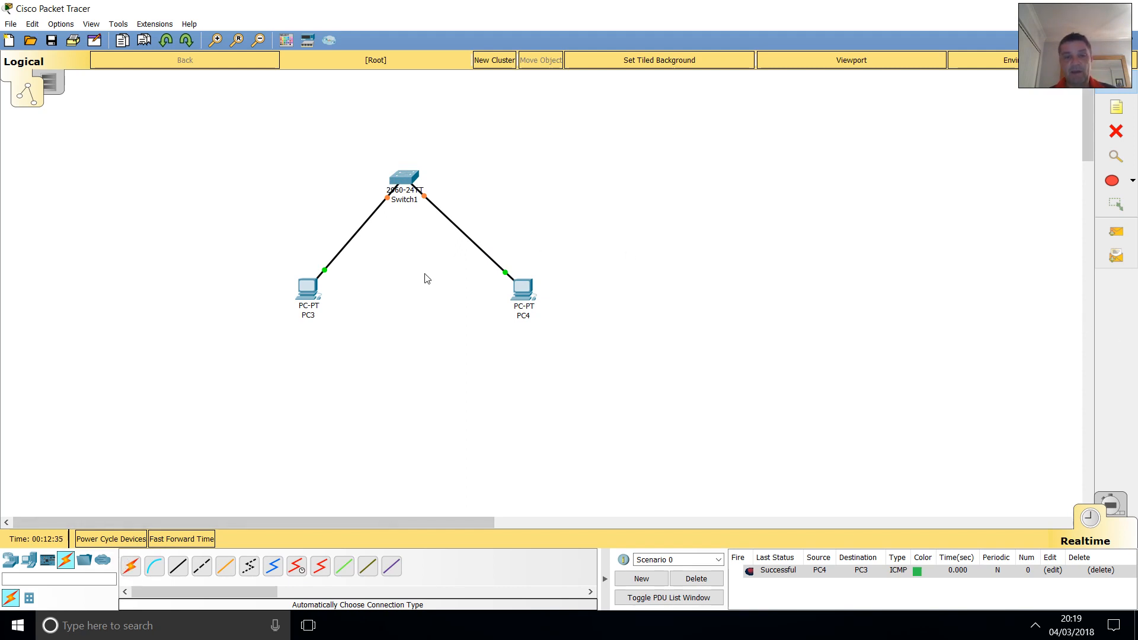
# - Add a note reading 192.168.0.1 below PC3 and a note reading 192.168.0.2 below PC4
pyautogui.click(1116, 107)
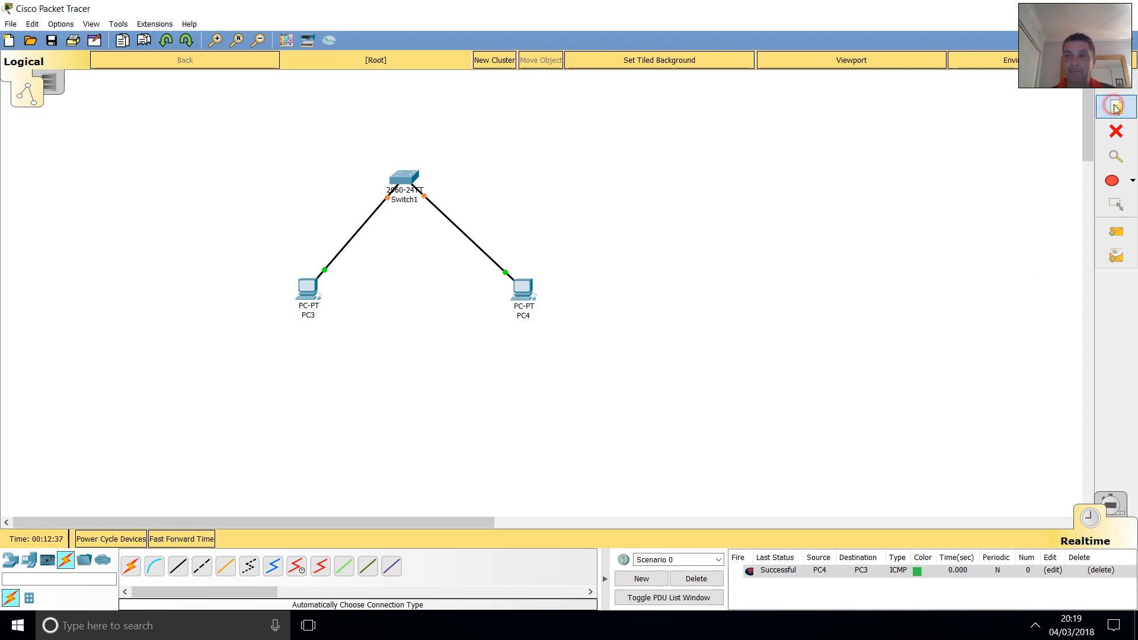
pyautogui.click(279, 338)
pyautogui.write('192')
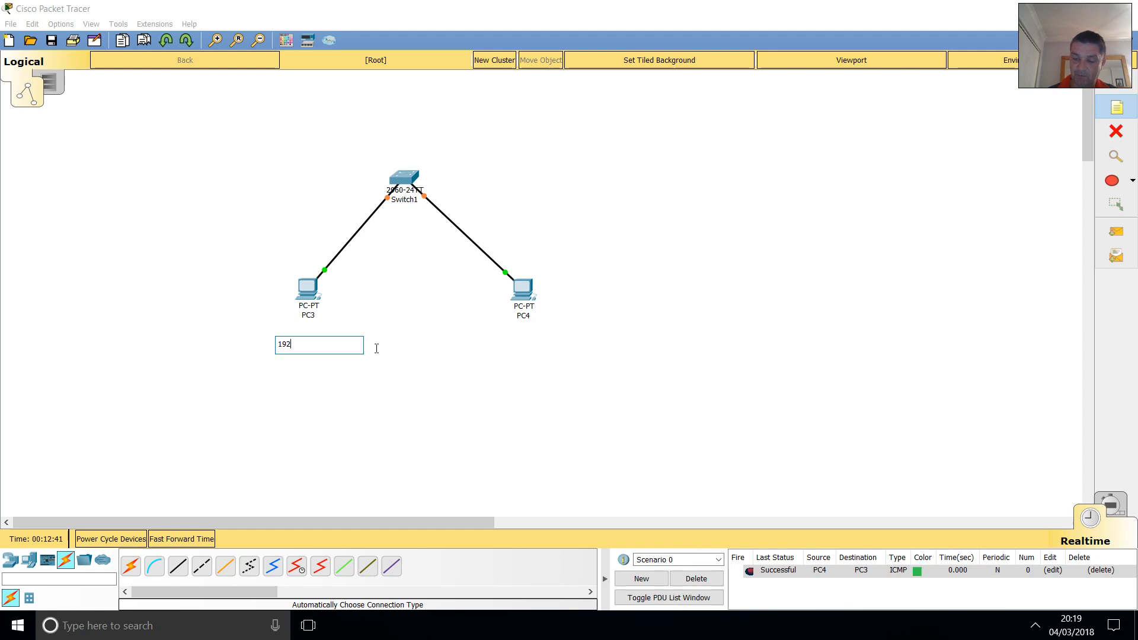
pyautogui.write('.168.0.1')
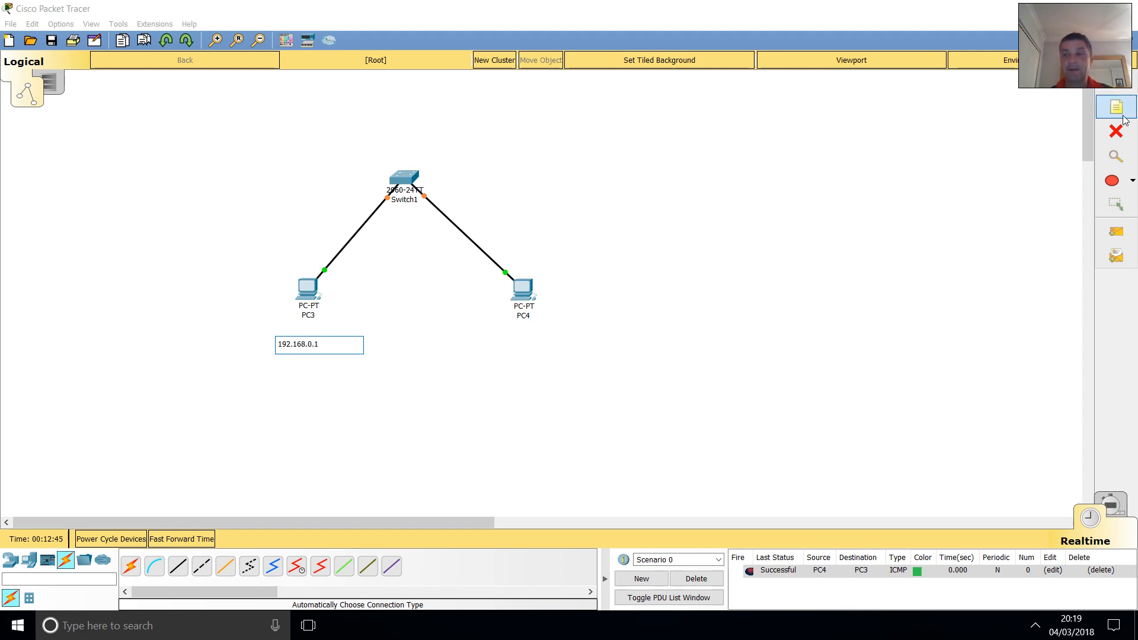
pyautogui.click(501, 350)
pyautogui.write('19')
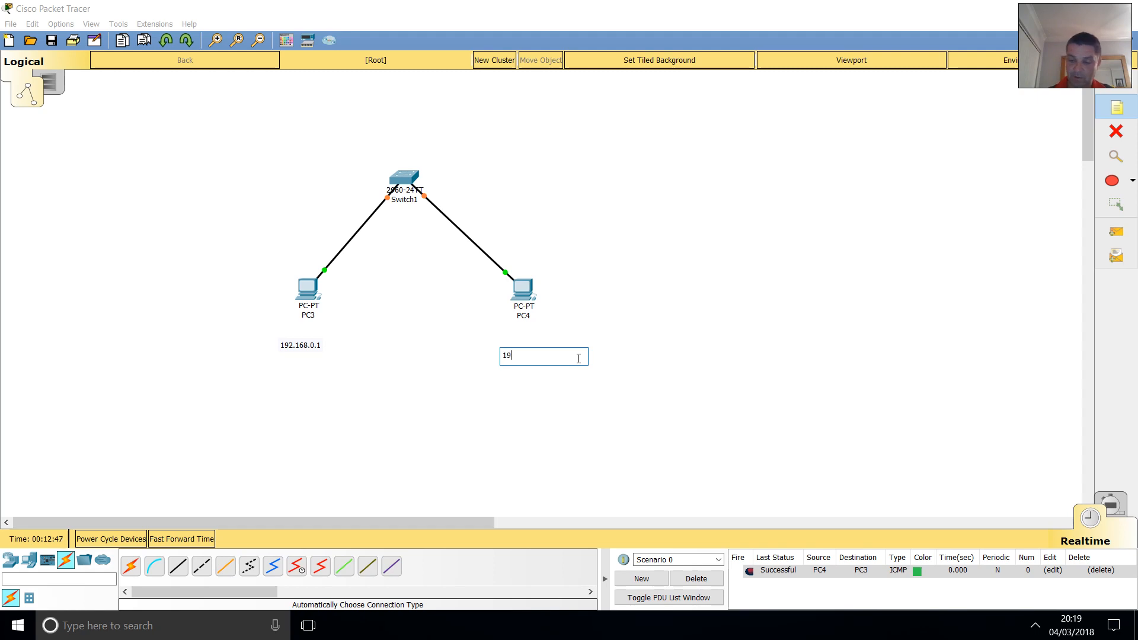
pyautogui.write('2.168.0.2')
pyautogui.click(1099, 89)
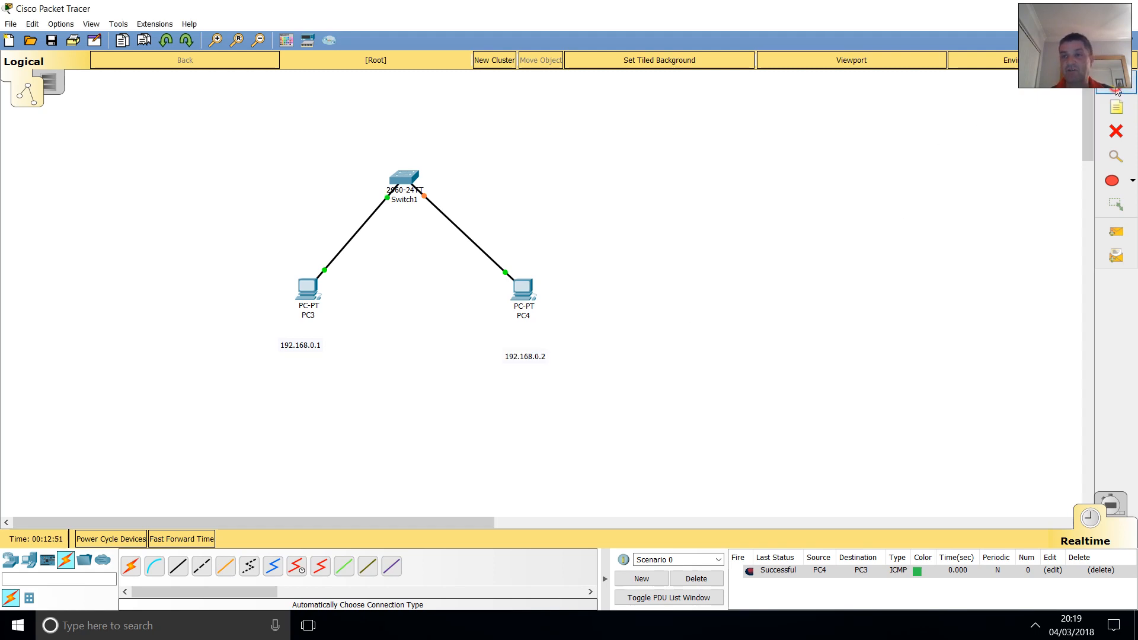
# - Move the two IP address notes closer beneath PC3 and PC4
pyautogui.moveTo(508, 364); pyautogui.dragTo(530, 336)
pyautogui.moveTo(298, 351); pyautogui.dragTo(301, 335)
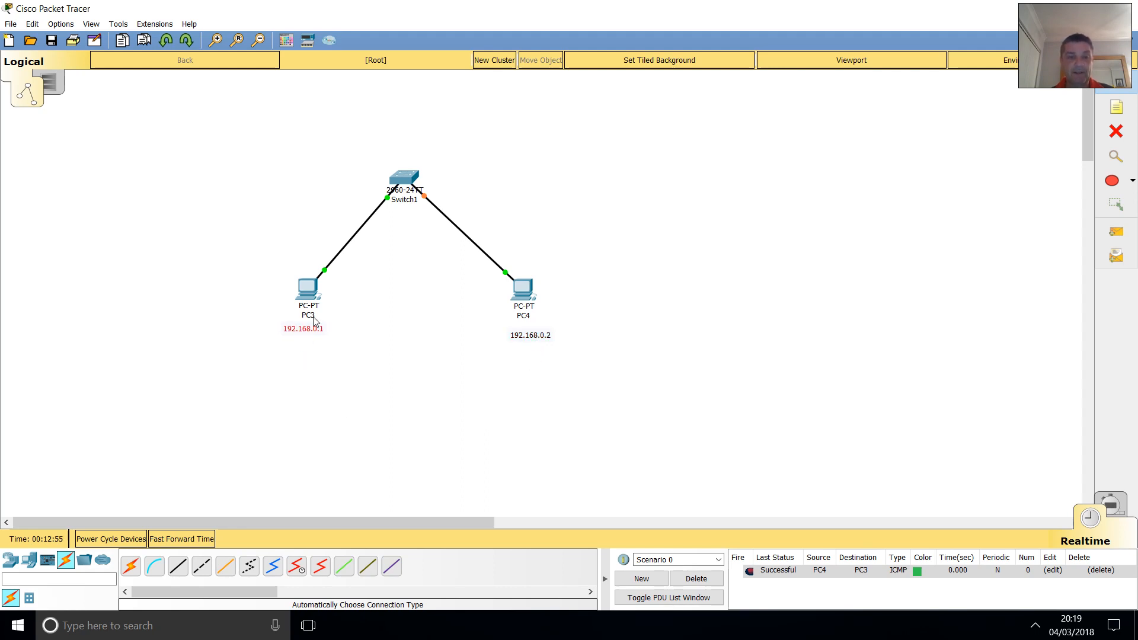
pyautogui.moveTo(538, 336); pyautogui.dragTo(521, 336)
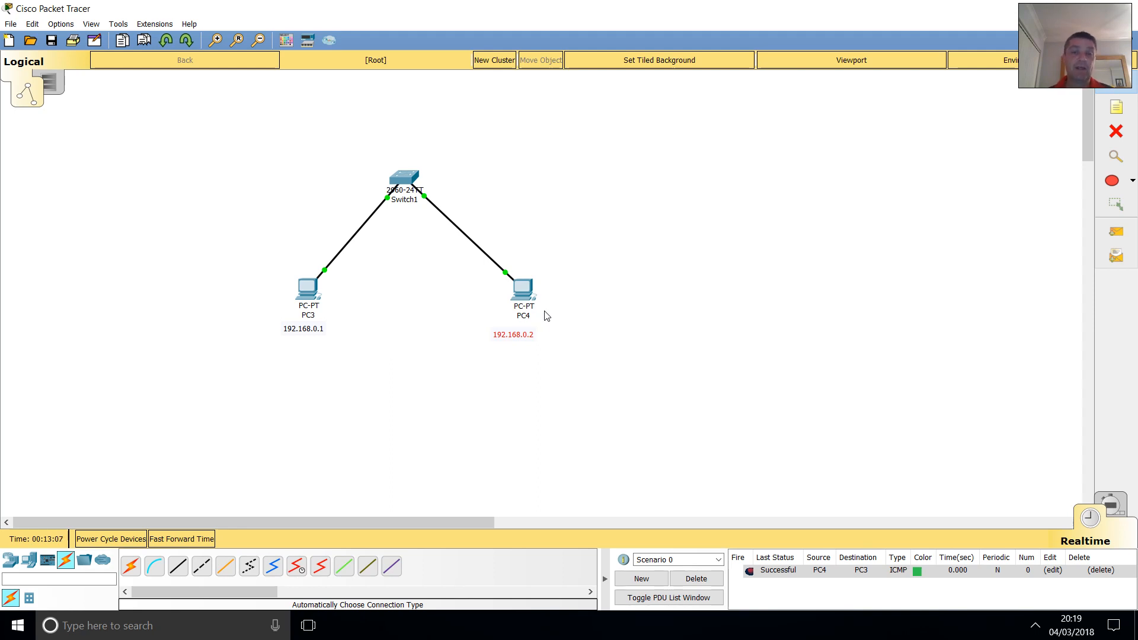
# - Repeat the ping to 192.168.0.2 from PC3's command prompt across the switch, and close the PC3 window
pyautogui.moveTo(405, 184)
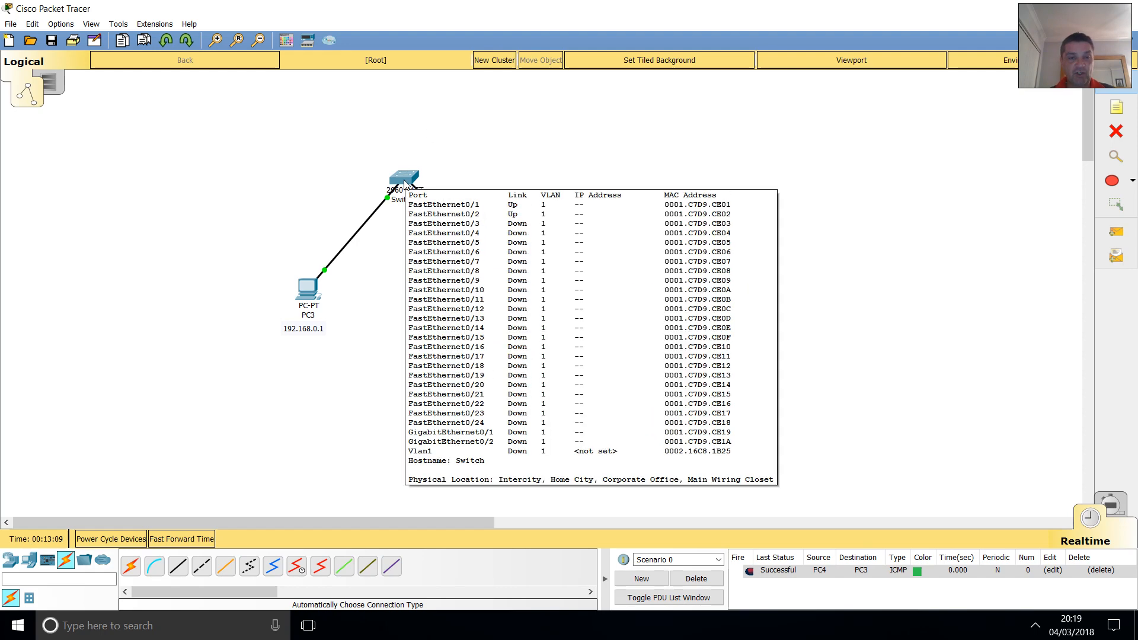
pyautogui.click(307, 289)
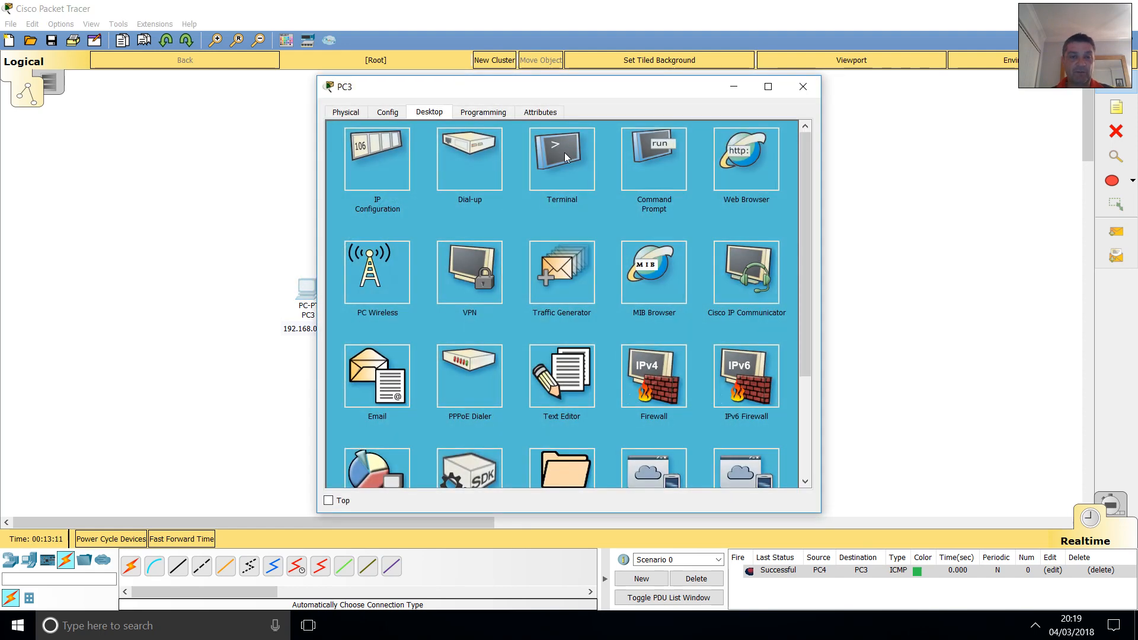
pyautogui.click(638, 148)
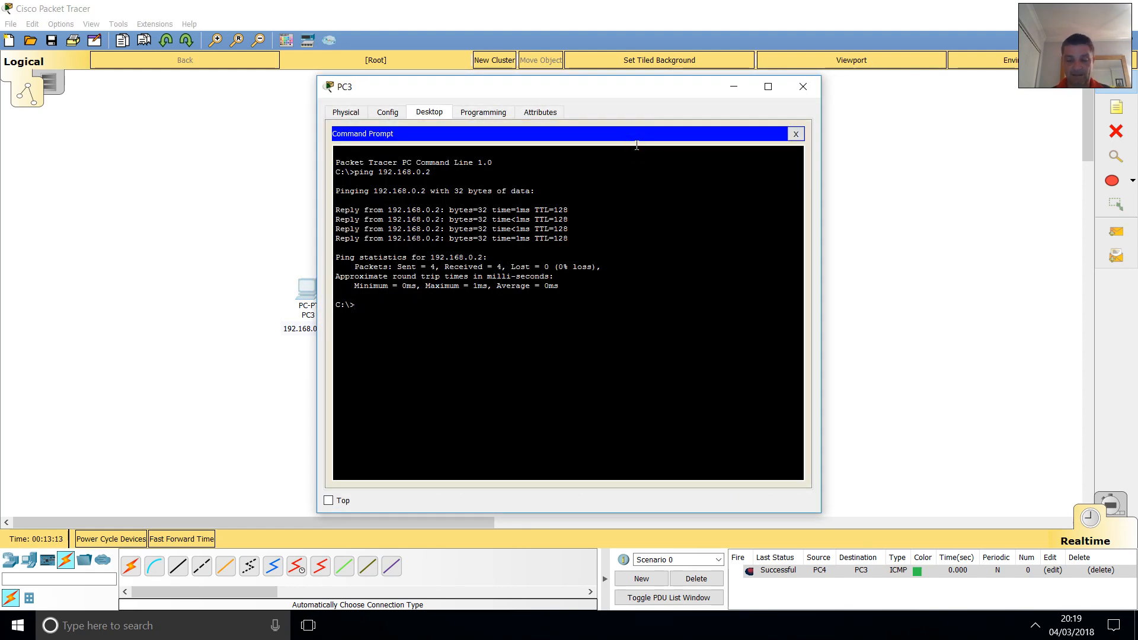
pyautogui.press('Up')
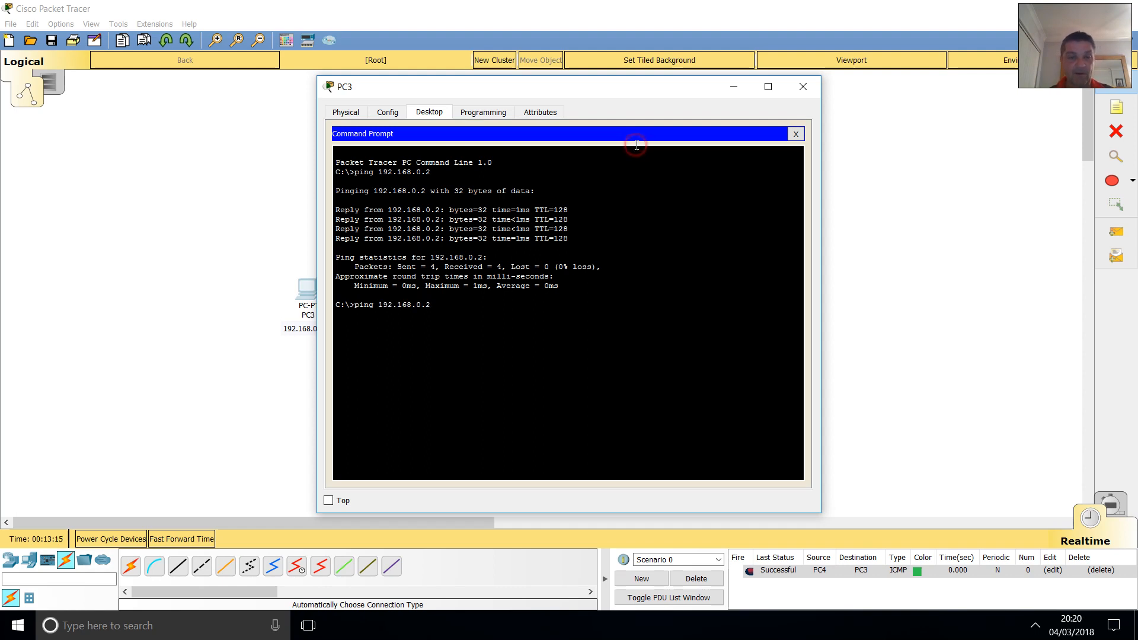
pyautogui.press('Return')
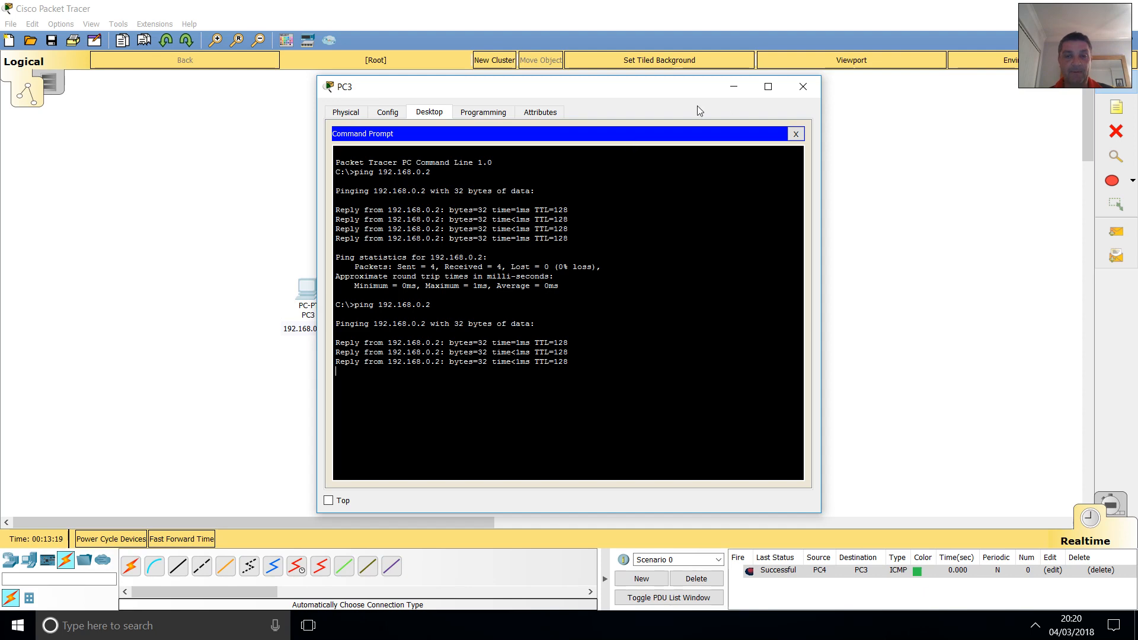
pyautogui.click(802, 86)
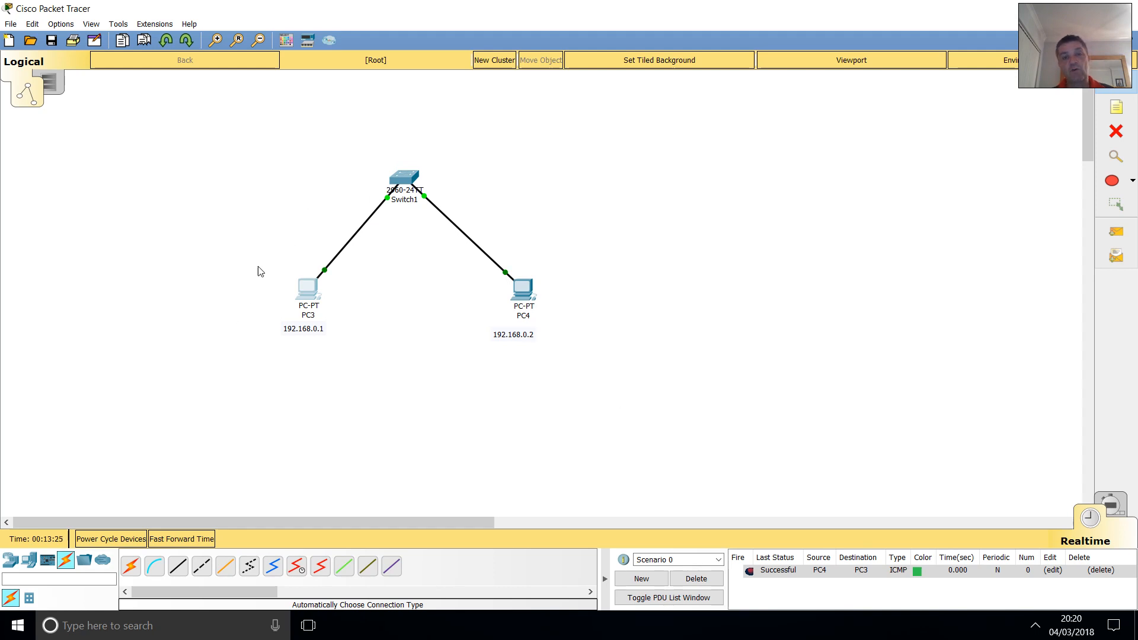
# - Place a third generic PC to the right of the switch, above PC4
pyautogui.click(28, 559)
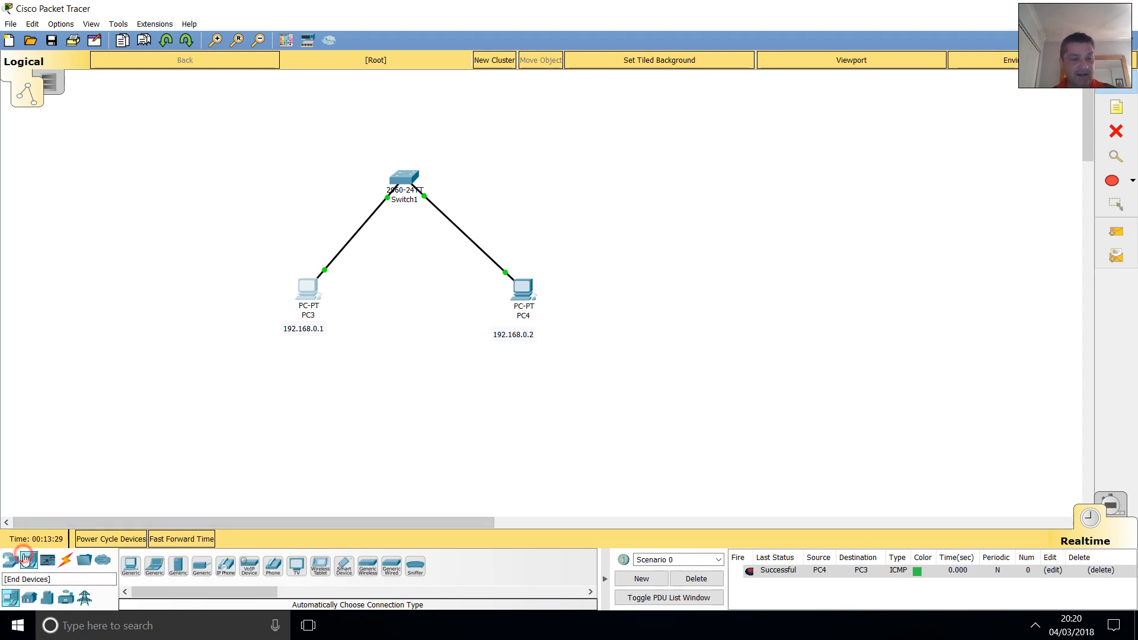
pyautogui.click(130, 568)
pyautogui.click(643, 163)
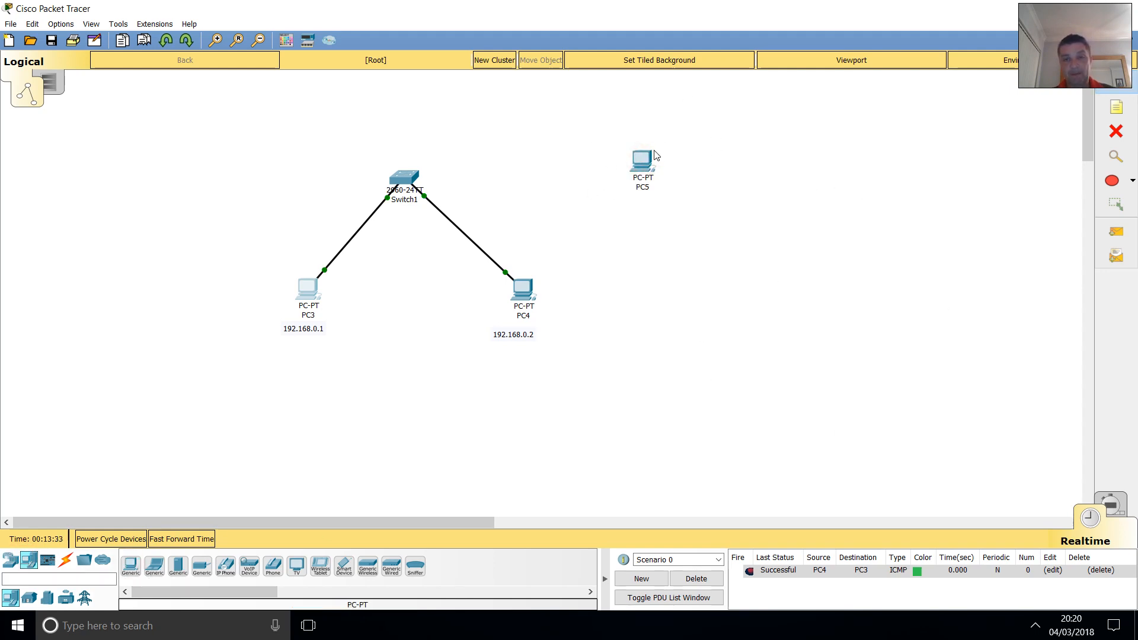
# - Connect PC5 to the switch with a copper straight-through cable
pyautogui.click(66, 560)
pyautogui.click(180, 566)
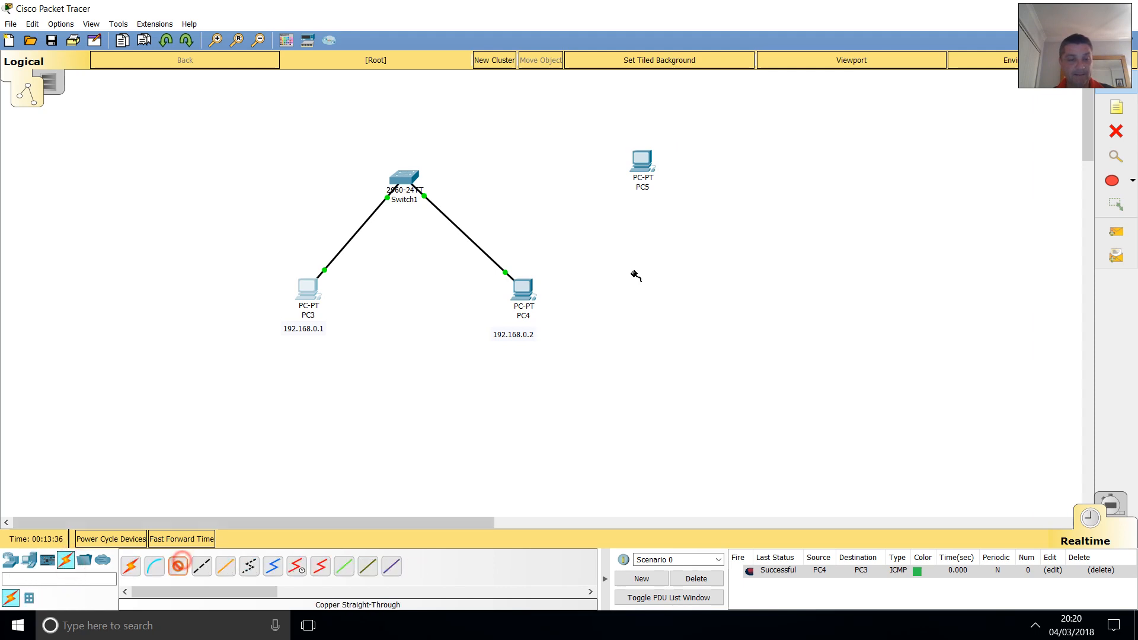
pyautogui.click(643, 158)
pyautogui.click(667, 209)
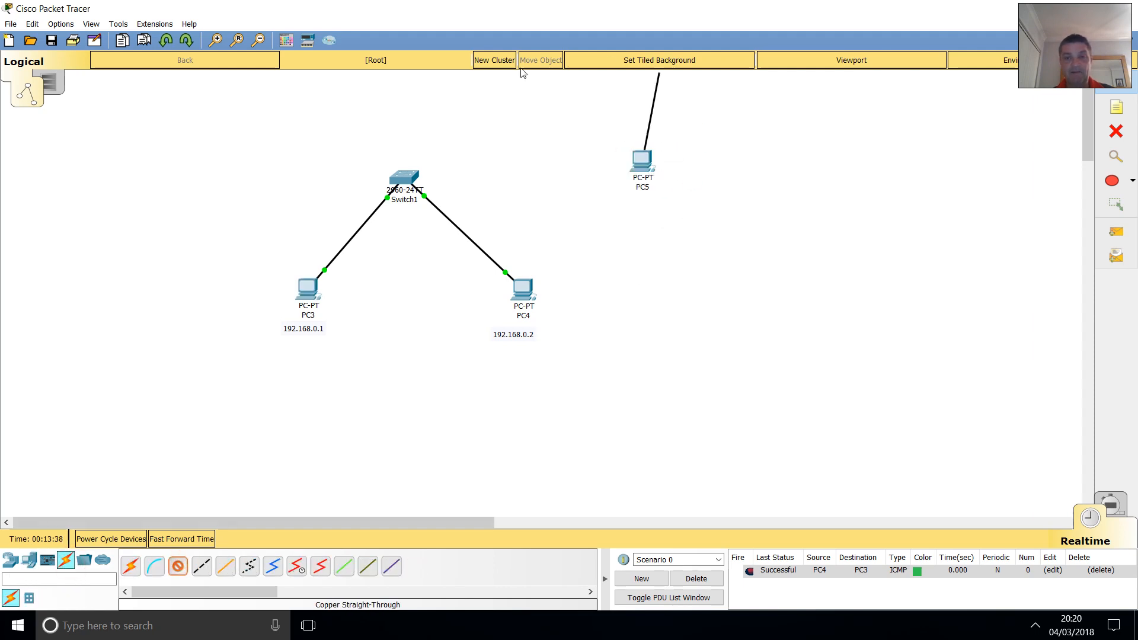
pyautogui.click(404, 176)
pyautogui.click(468, 200)
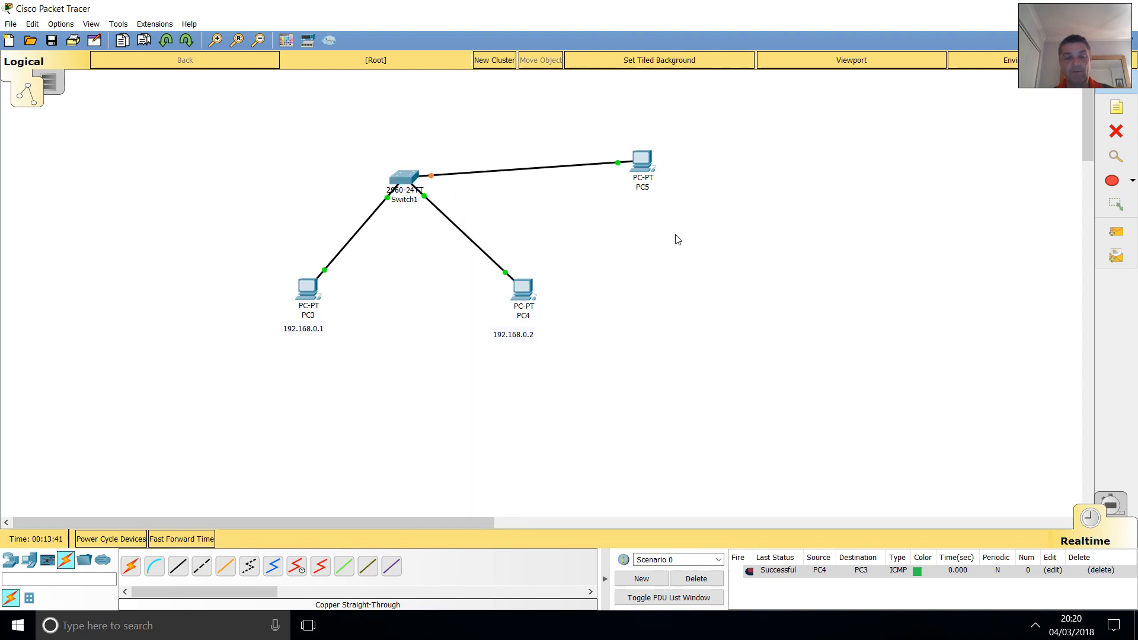
# - Give PC5 the static IP address 192.168.0.3 with subnet mask 255.255.255.0
pyautogui.click(641, 160)
pyautogui.click(429, 112)
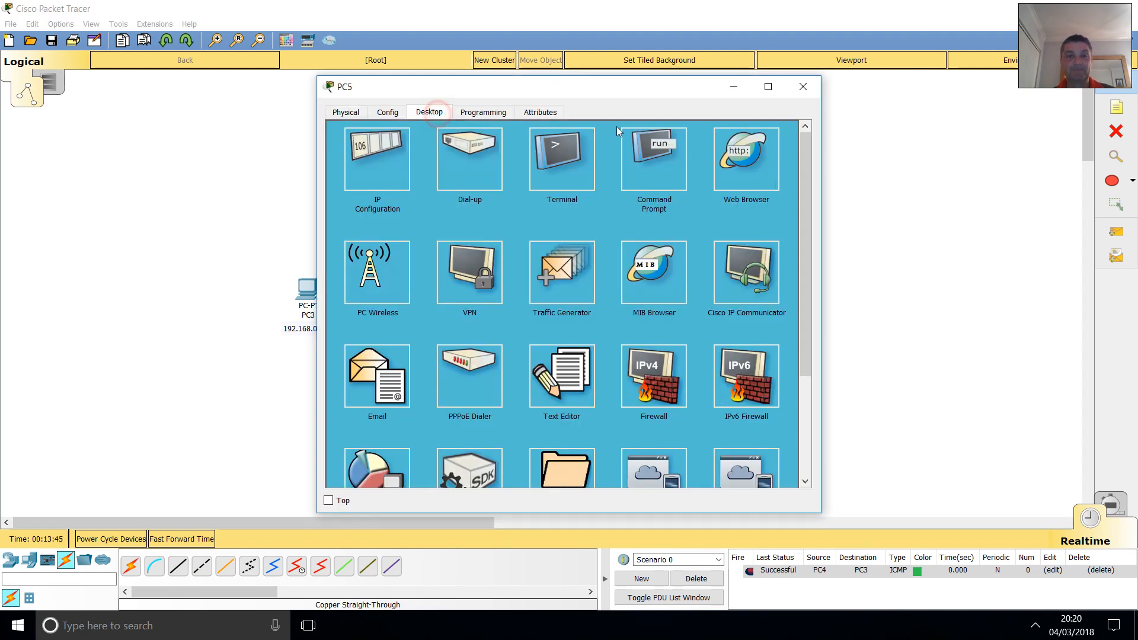
pyautogui.click(377, 159)
pyautogui.click(529, 181)
pyautogui.write('192.168.0.3')
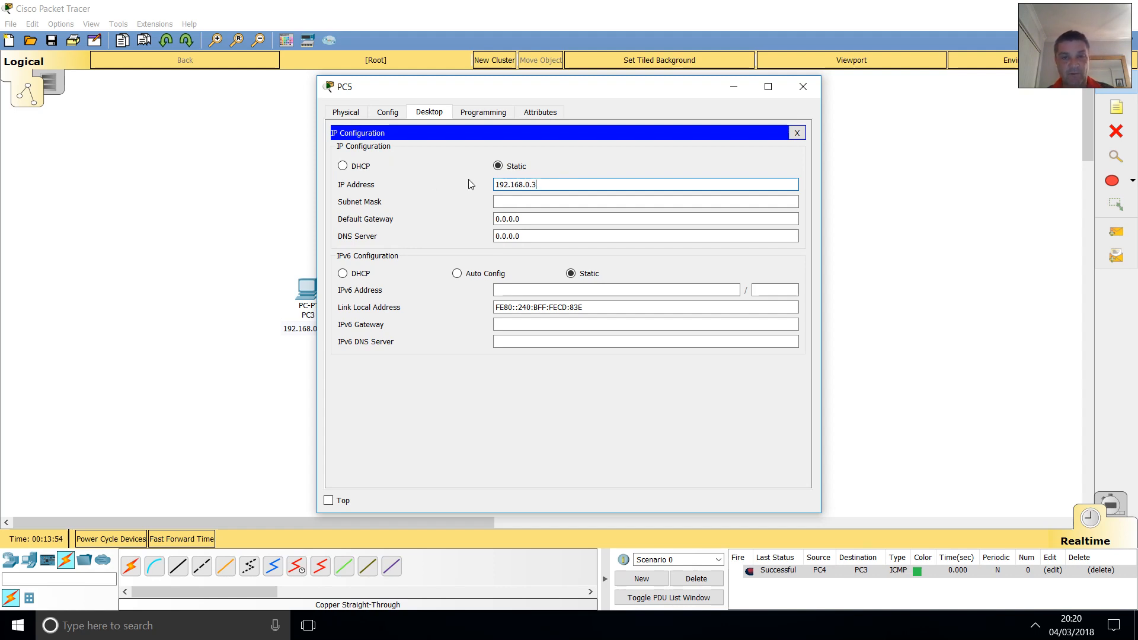
pyautogui.click(511, 201)
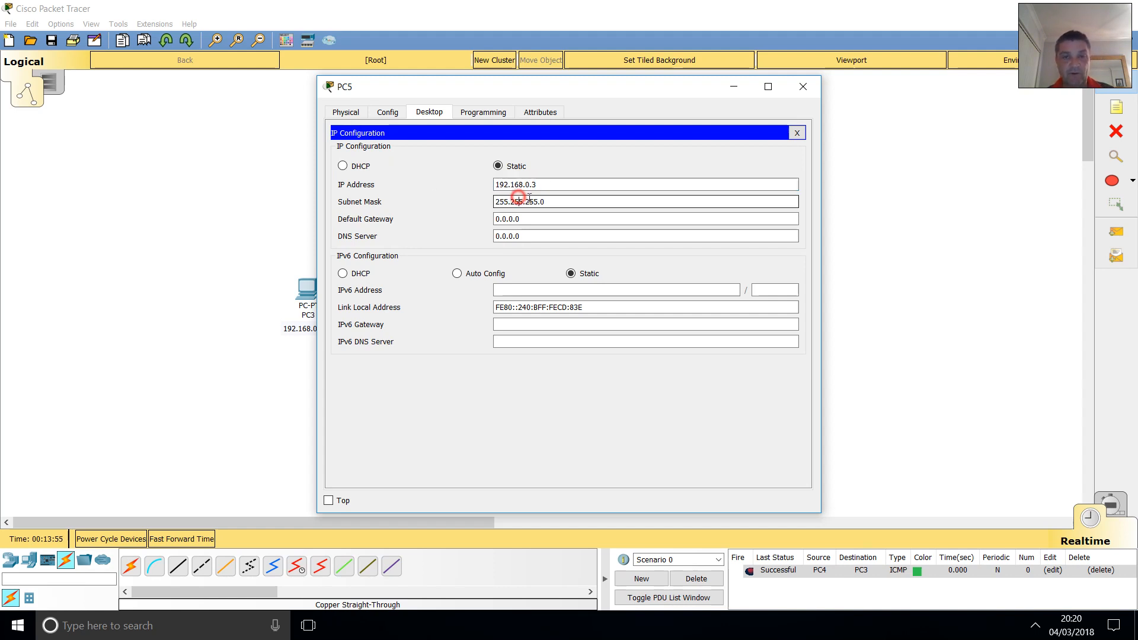
# - Close PC5's window, examine the interface status messages in the switch's command line interface, and close the switch window
pyautogui.click(804, 88)
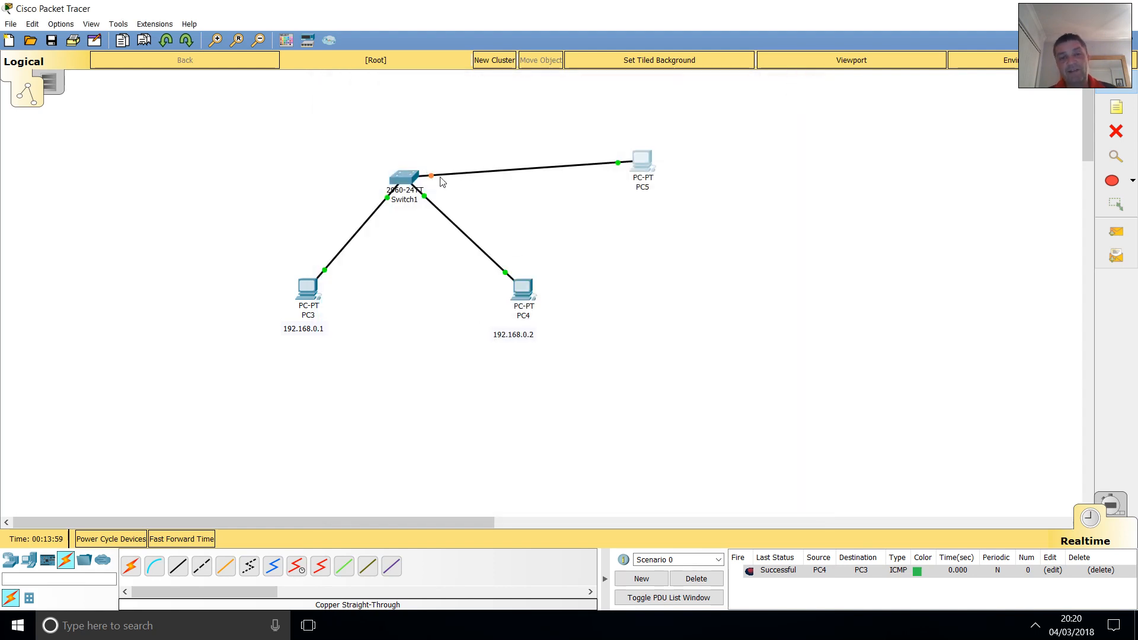
pyautogui.click(409, 177)
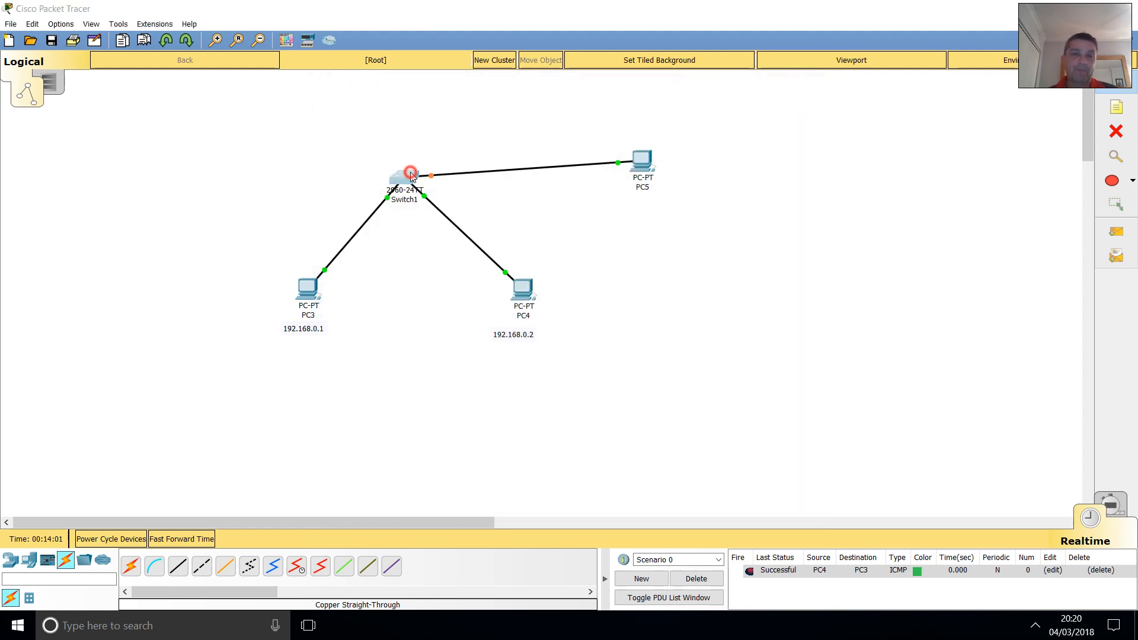
pyautogui.click(494, 151)
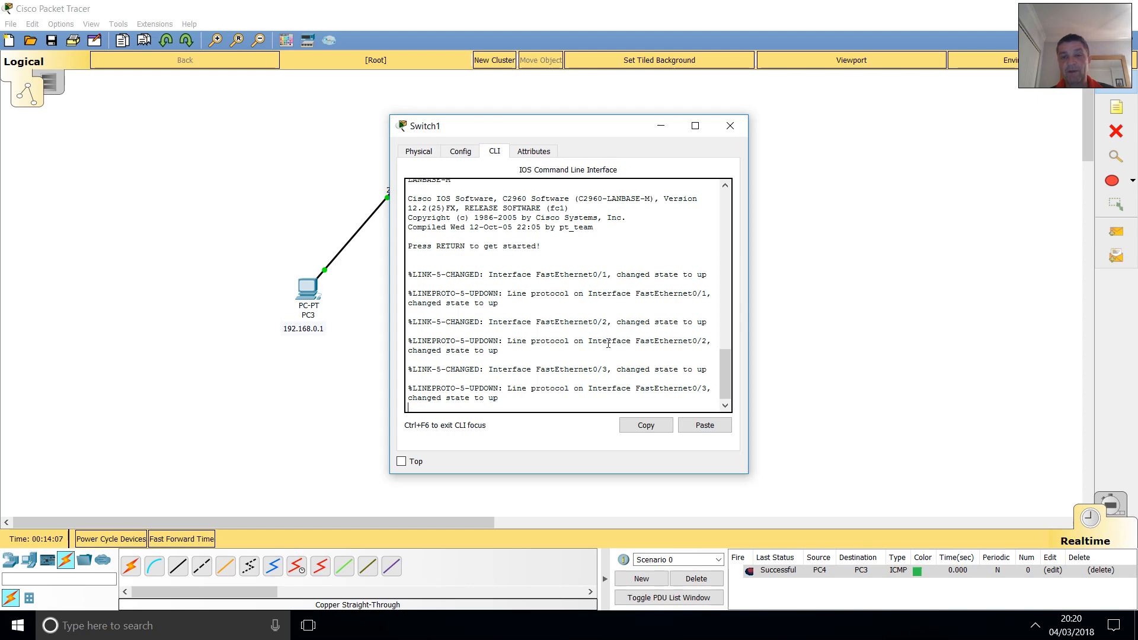
pyautogui.scroll(4, 607, 344)
pyautogui.scroll(-4, 615, 280)
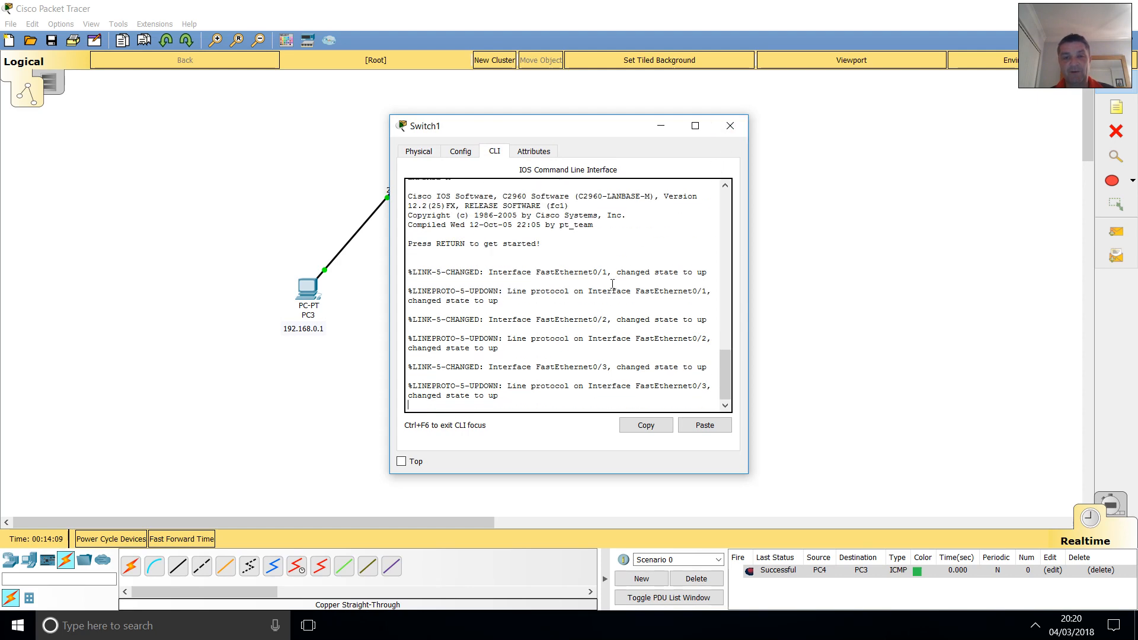
pyautogui.click(730, 125)
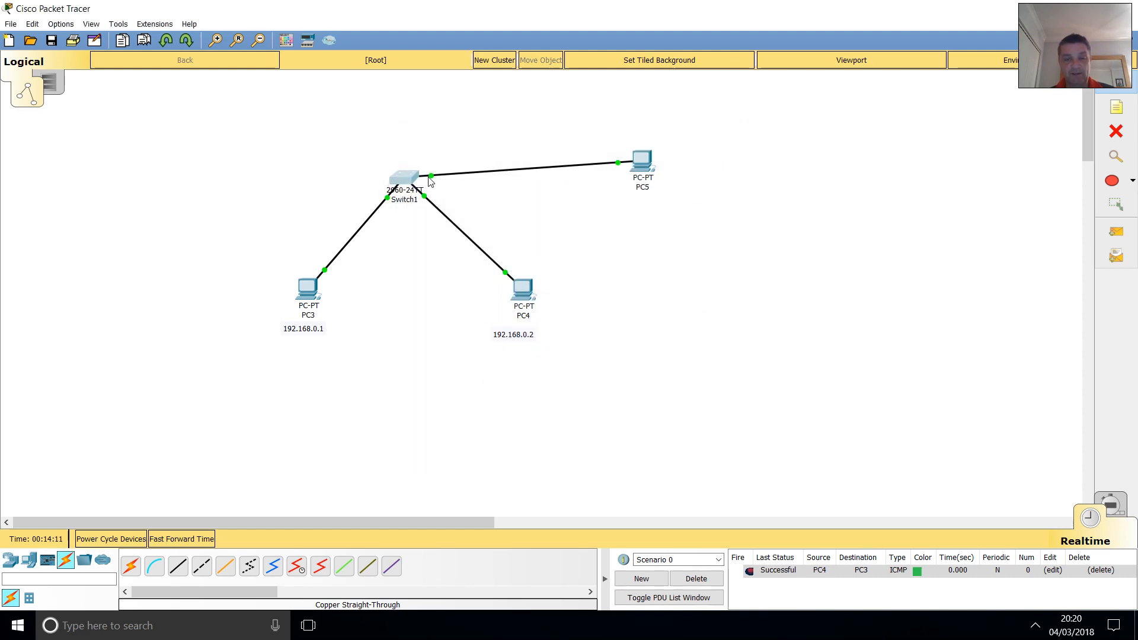
# - Fast-forward the simulation time and send a simple PDU from PC5 to PC3
pyautogui.click(180, 539)
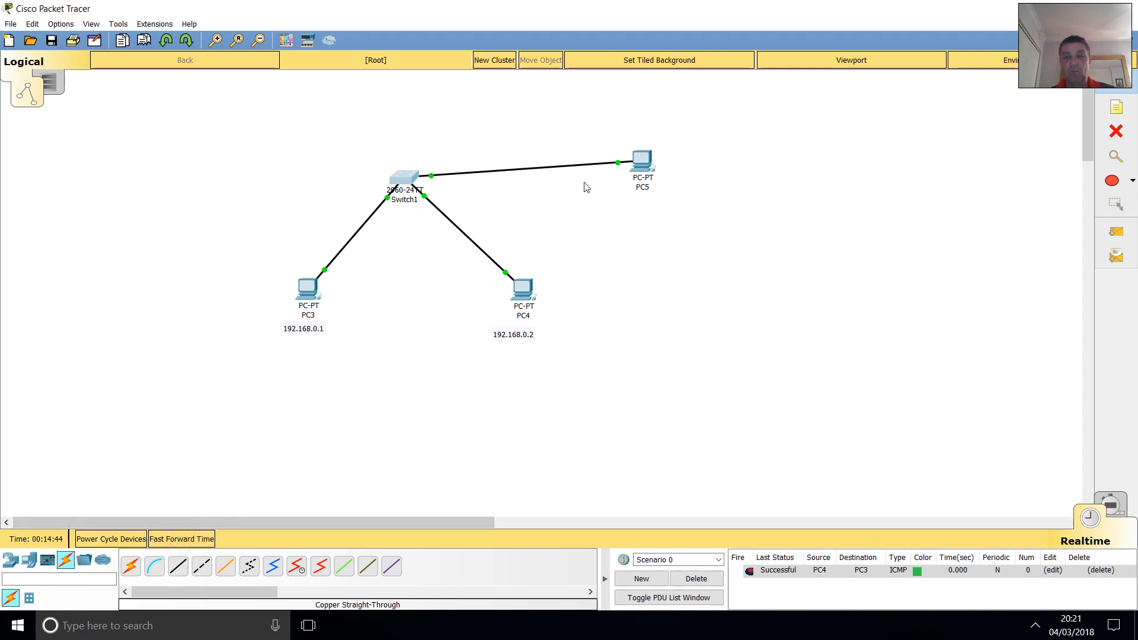
pyautogui.click(1116, 232)
pyautogui.click(642, 160)
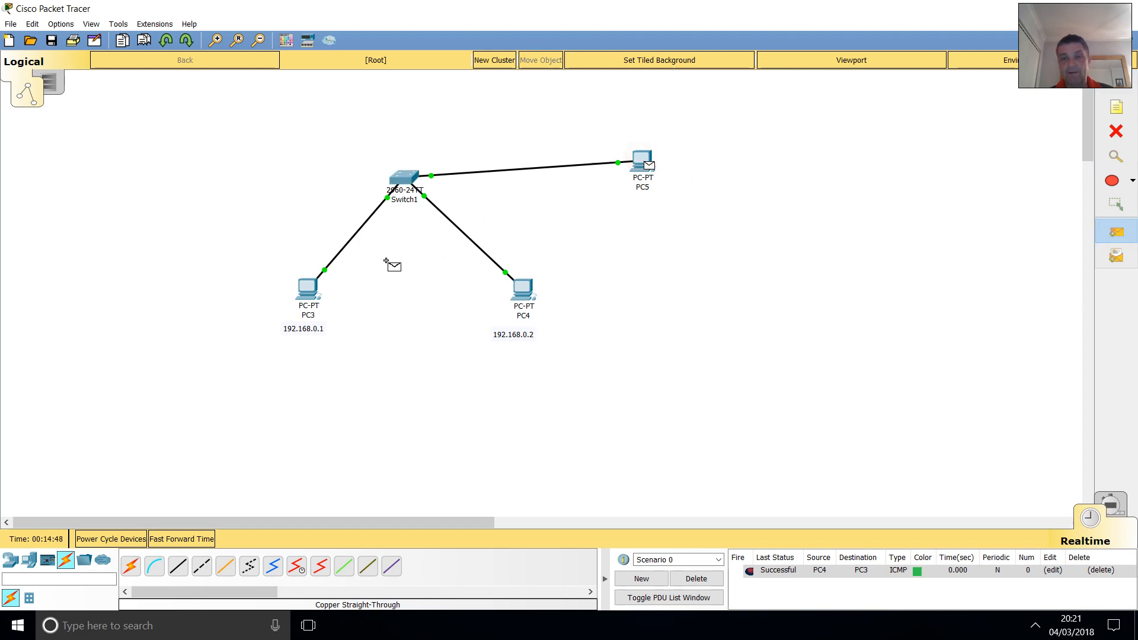
pyautogui.click(308, 289)
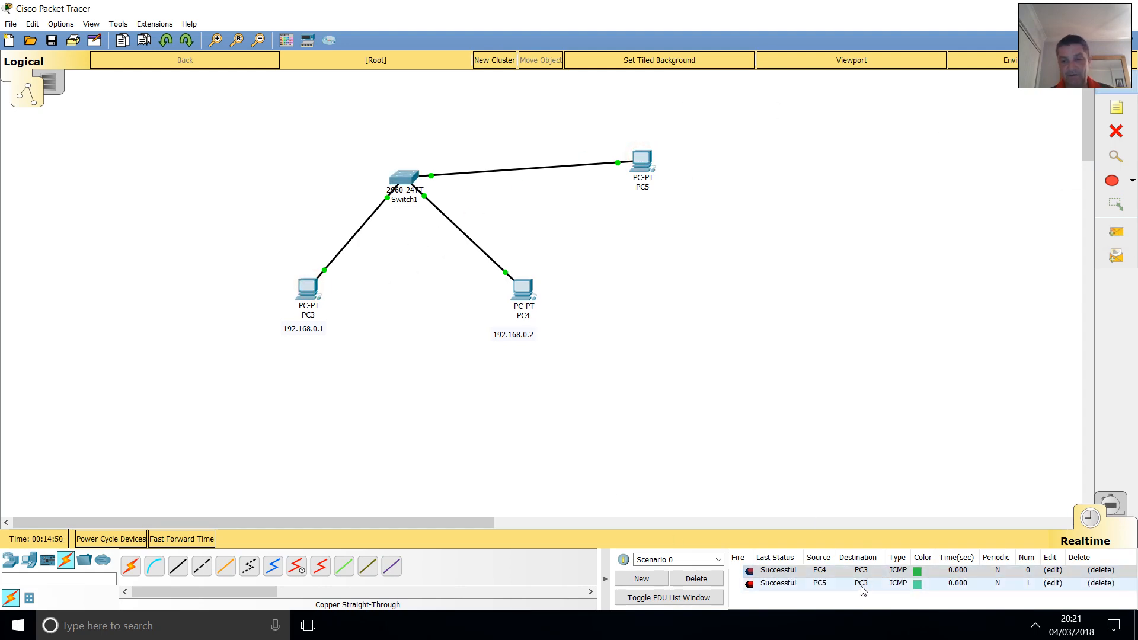
# - Ping 192.168.0.1 from PC5's command prompt and close the PC5 window
pyautogui.click(647, 160)
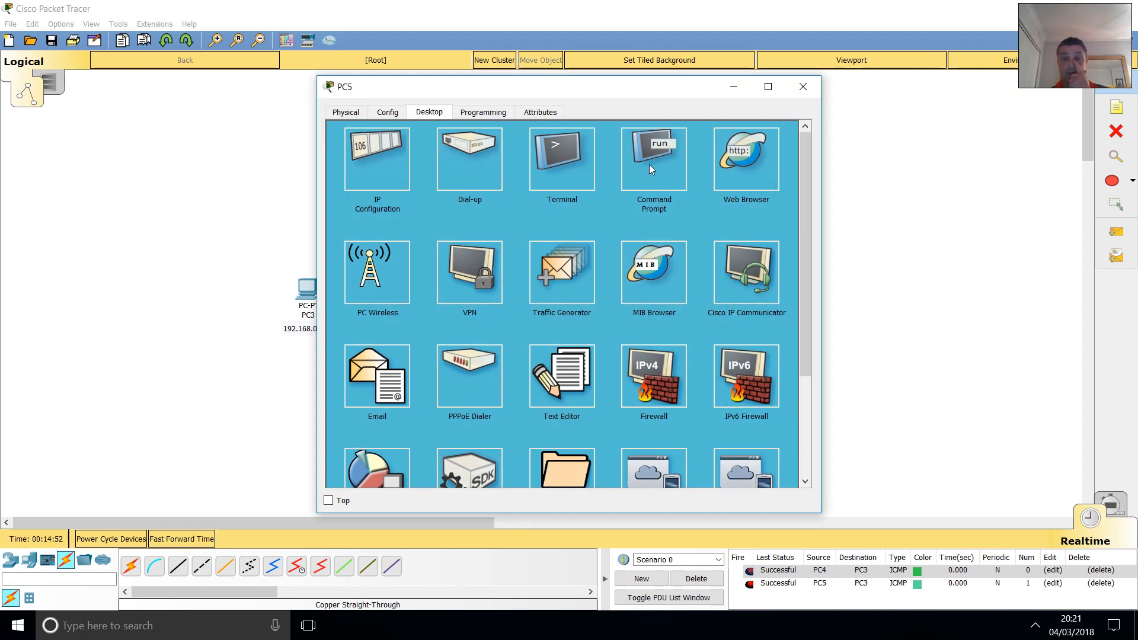
pyautogui.click(649, 162)
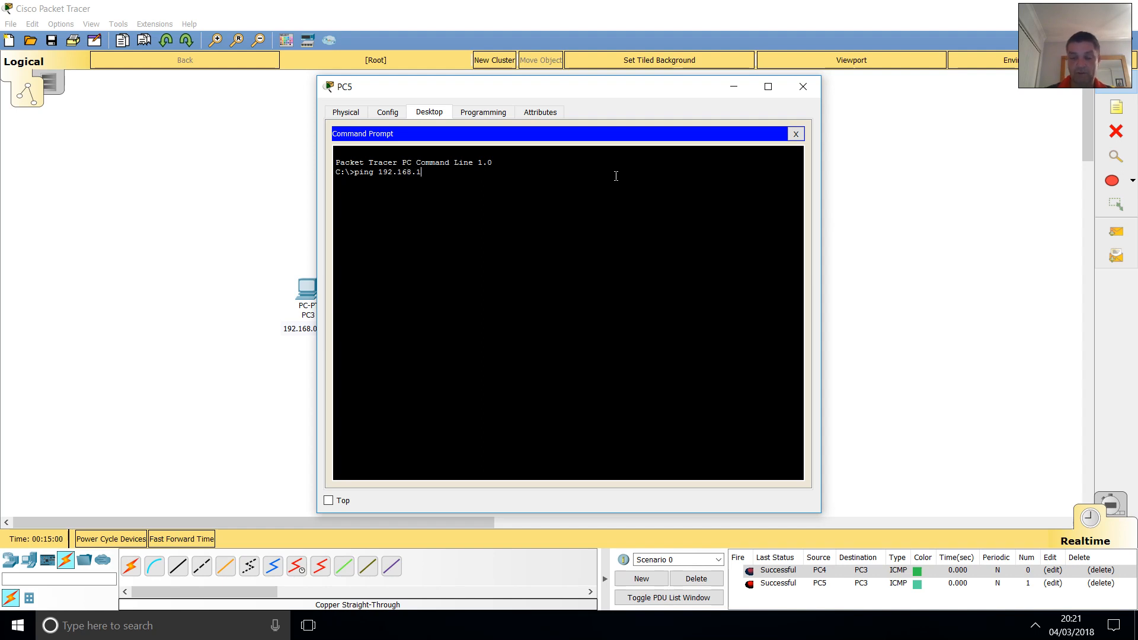
pyautogui.press('Return')
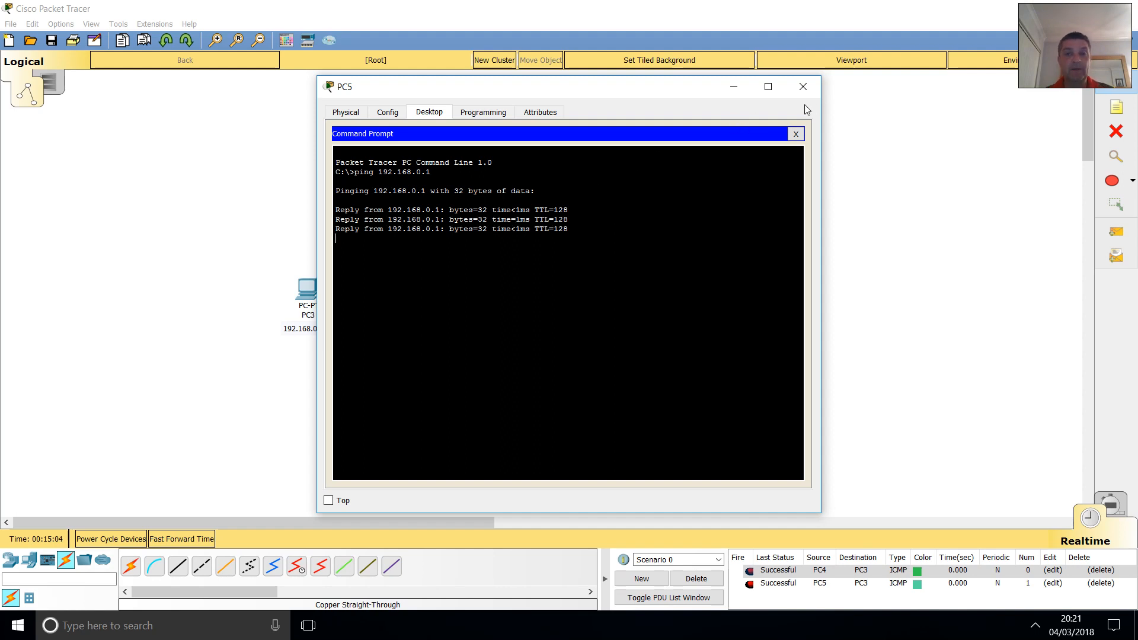
pyautogui.click(802, 86)
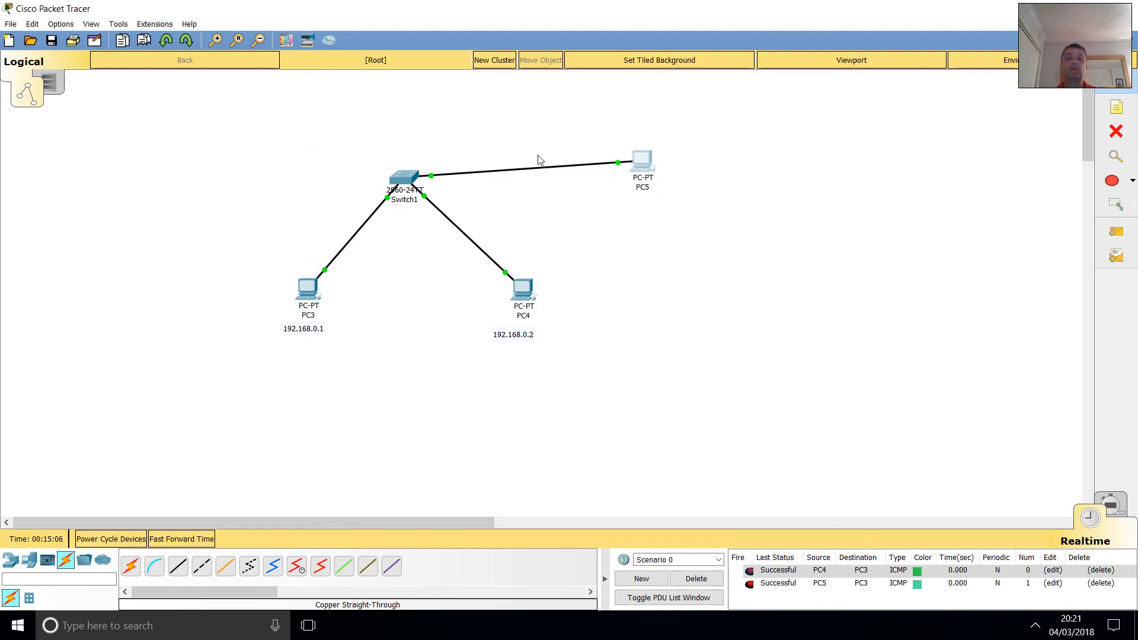
# - Move PC5 closer to the switch, roughly level with it, and place a generic laptop to the upper left of the switch
pyautogui.moveTo(643, 159); pyautogui.dragTo(585, 174)
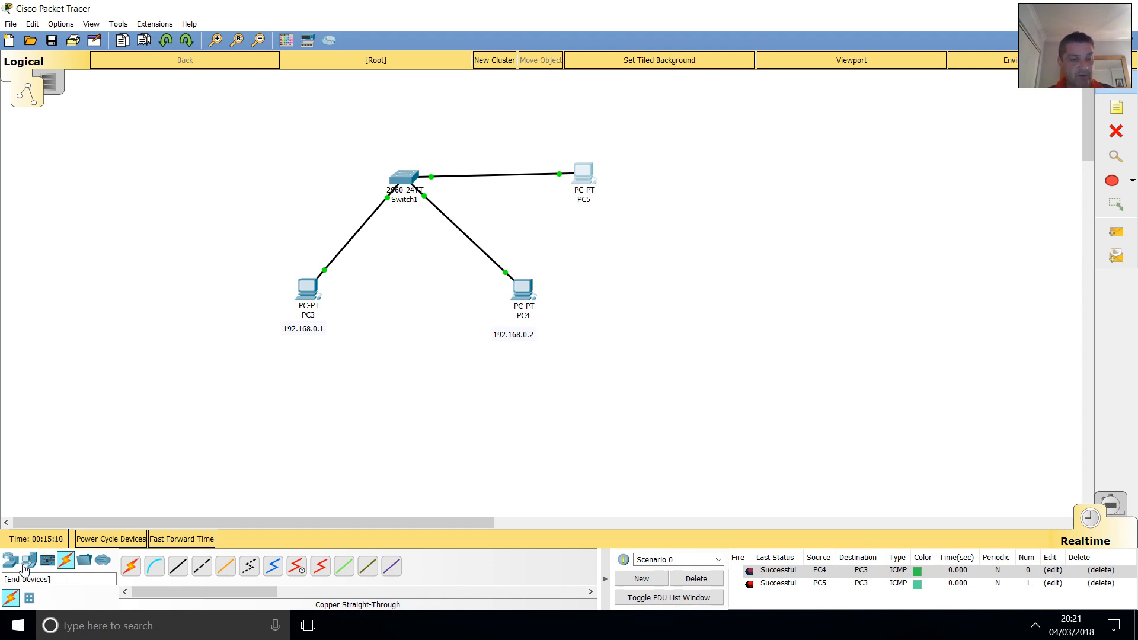
pyautogui.click(29, 558)
pyautogui.click(159, 567)
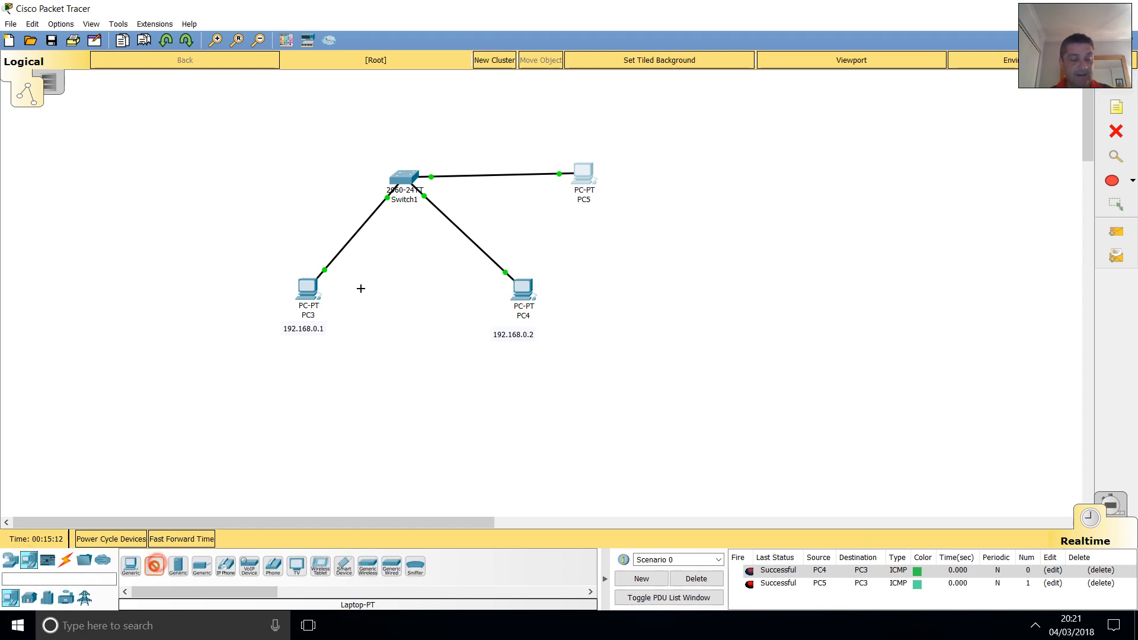
pyautogui.click(205, 145)
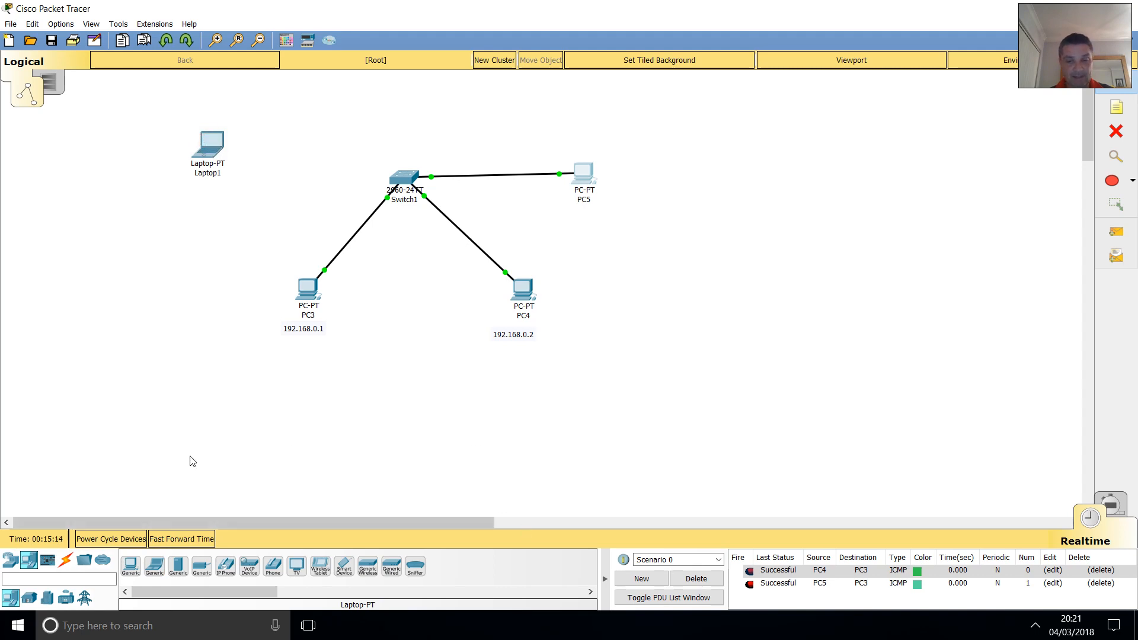
# - Connect the laptop's FastEthernet0 port to the switch with a copper straight-through cable, and fast-forward the simulation time
pyautogui.click(70, 560)
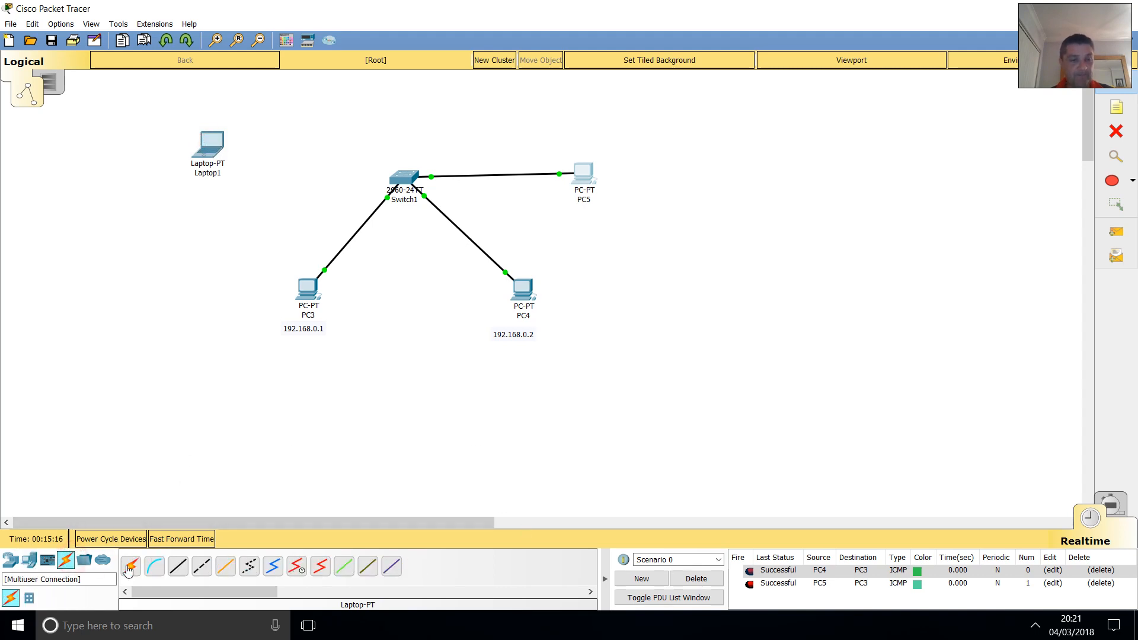
pyautogui.click(177, 566)
pyautogui.click(210, 151)
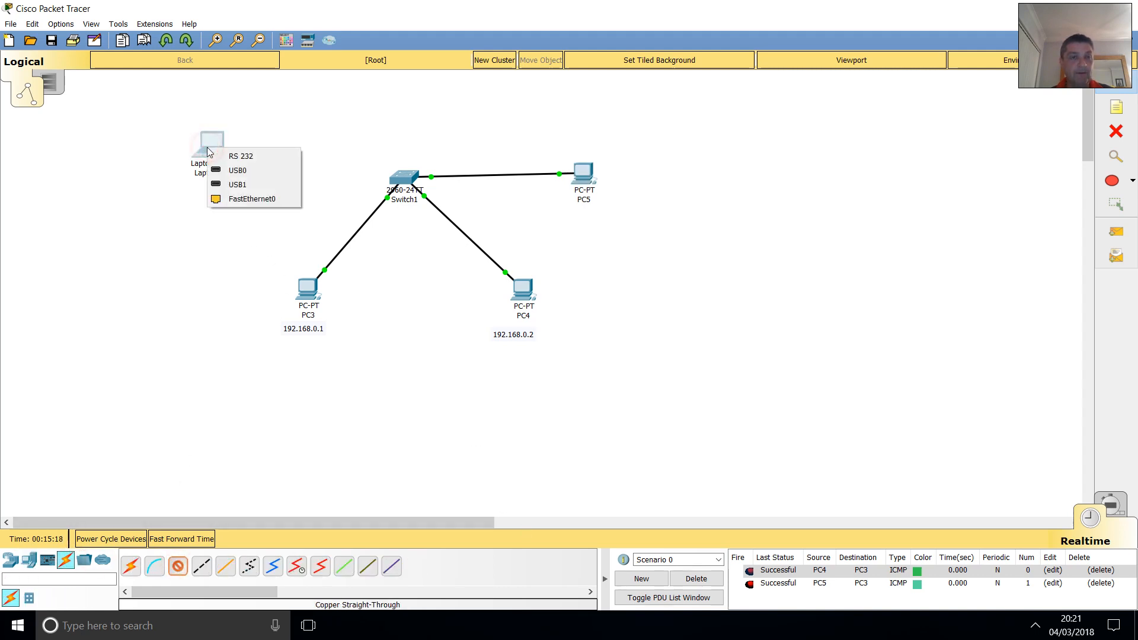
pyautogui.click(246, 199)
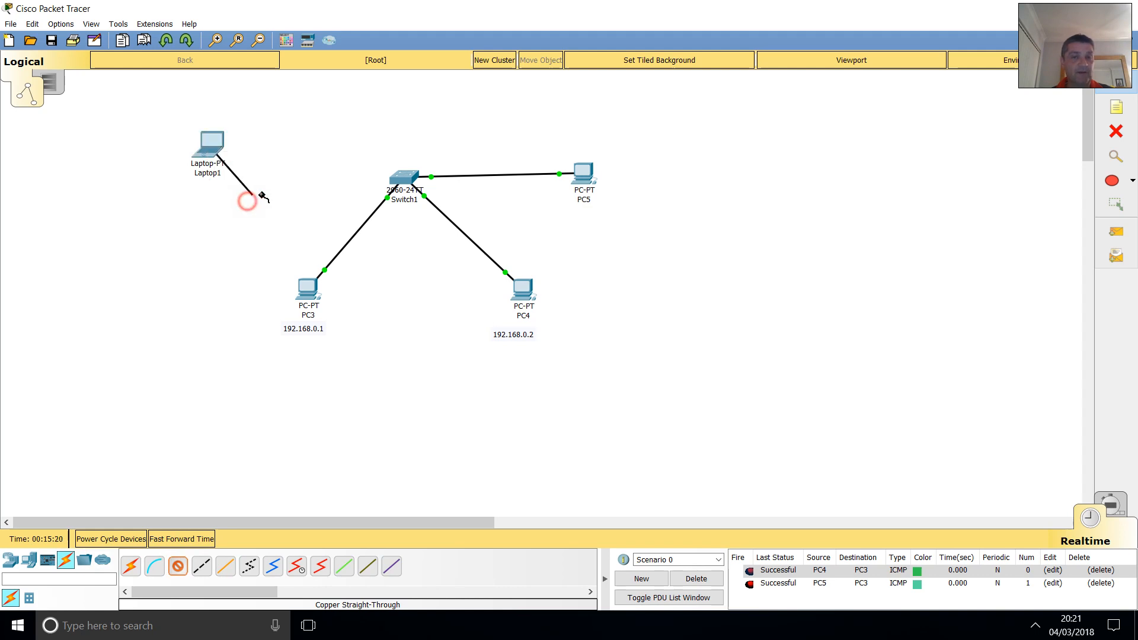
pyautogui.click(403, 177)
pyautogui.click(452, 198)
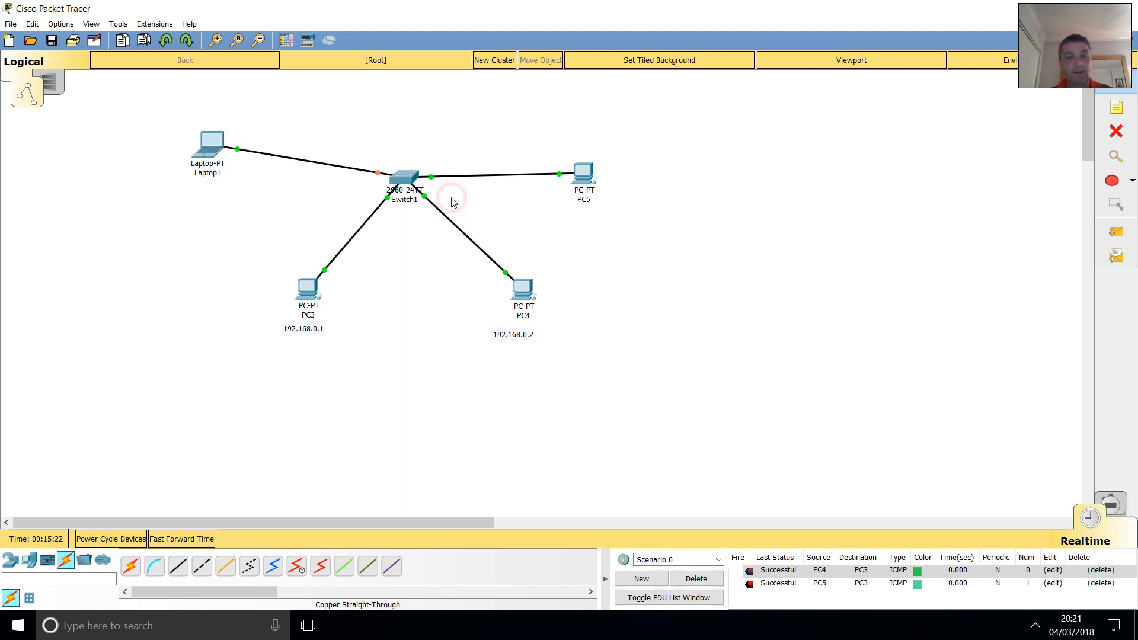
pyautogui.click(193, 539)
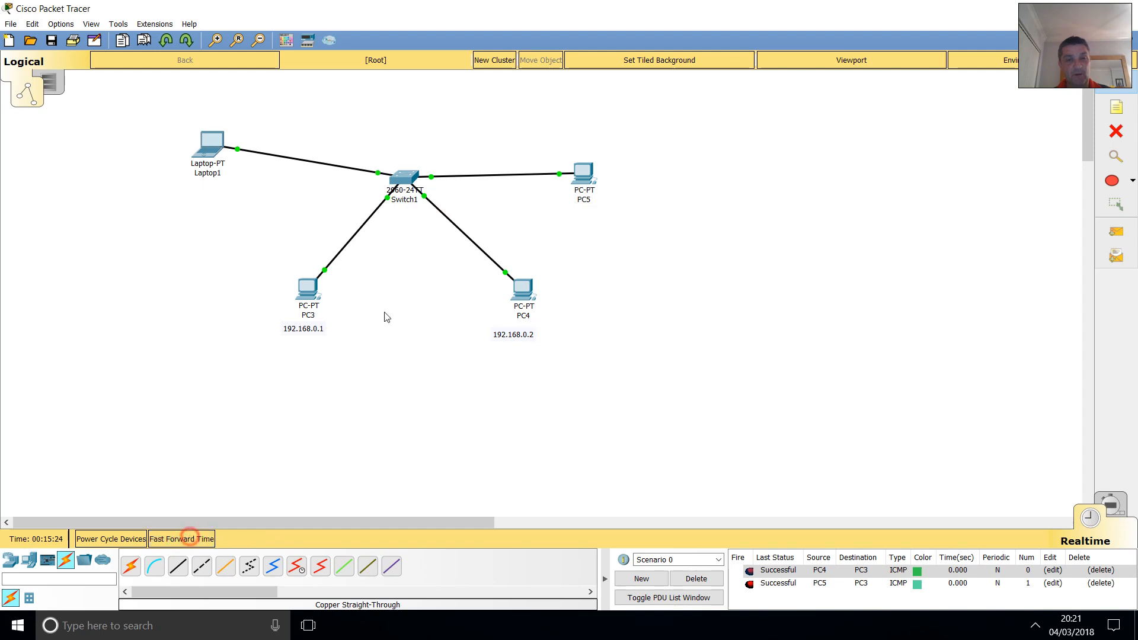
# - Give the laptop the static IP address 192.168.0.4 with its default subnet mask, and close its window
pyautogui.click(214, 149)
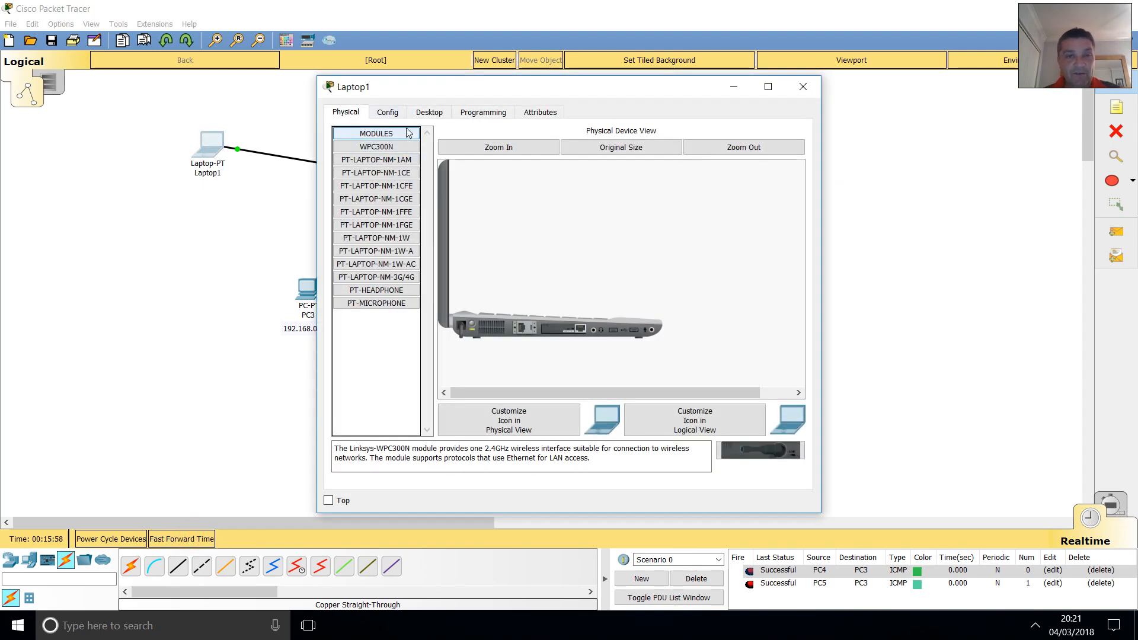
pyautogui.click(428, 112)
pyautogui.click(378, 155)
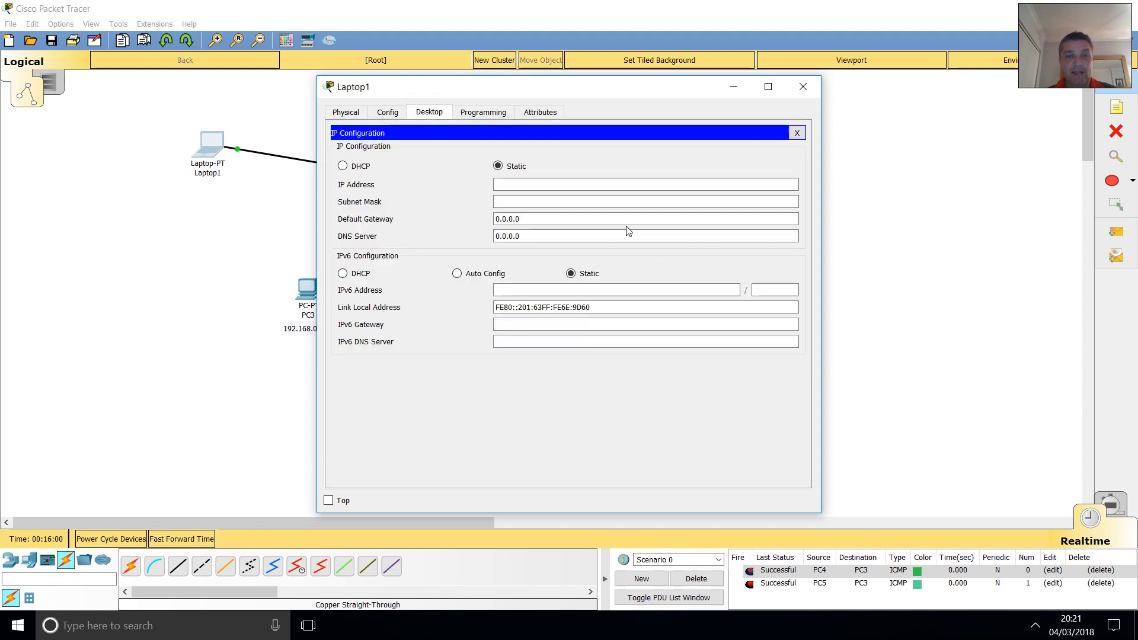
pyautogui.click(507, 184)
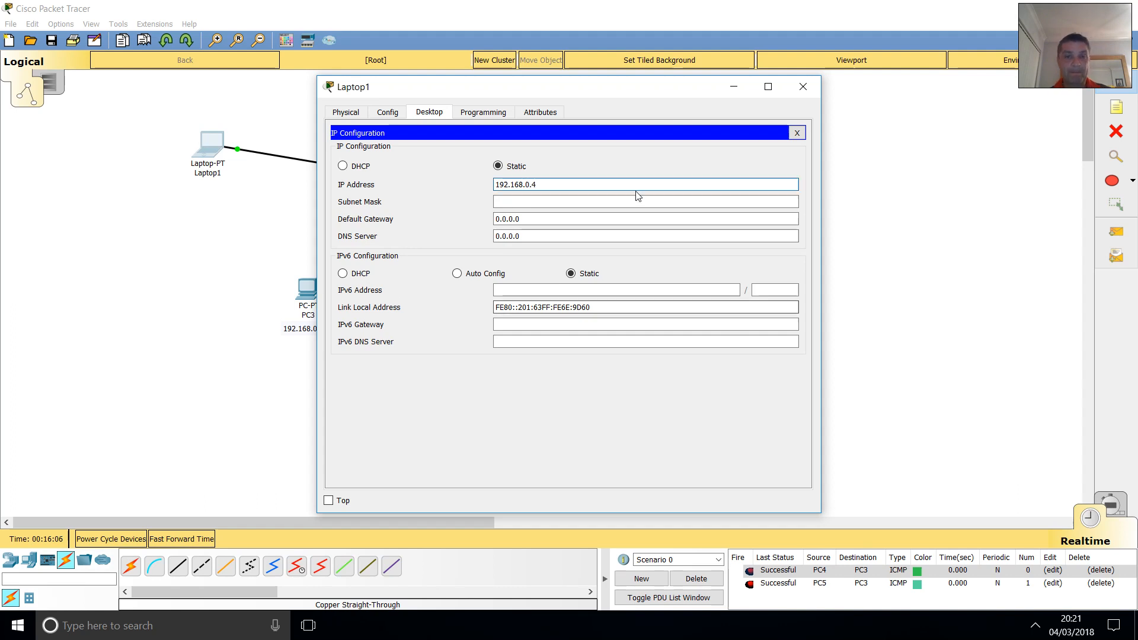
pyautogui.click(526, 202)
pyautogui.click(803, 88)
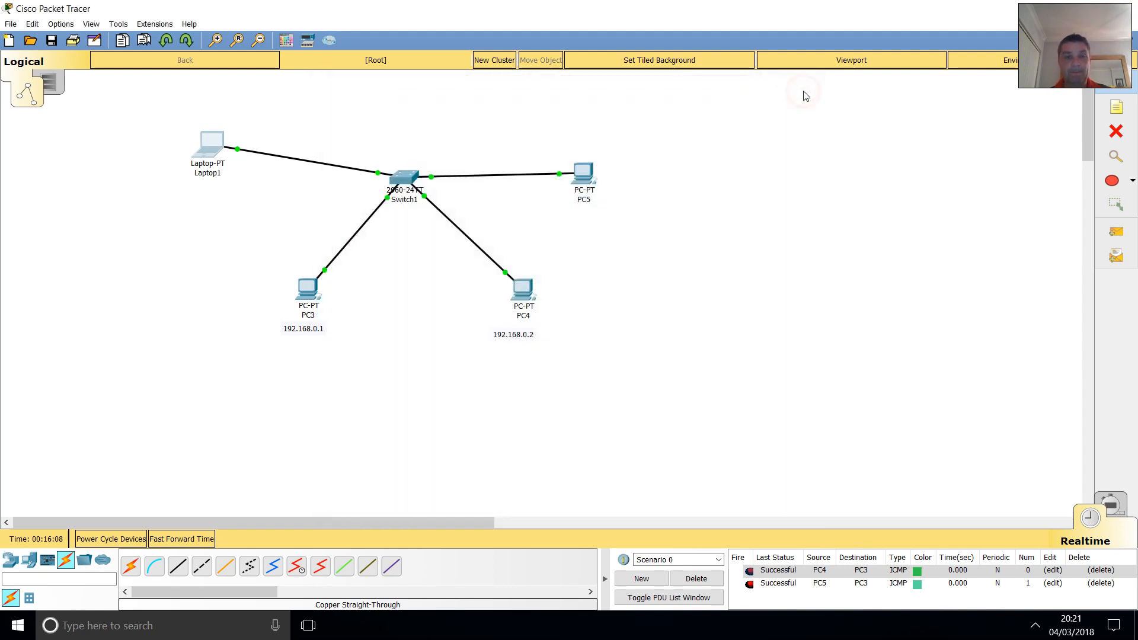
# - Ping 192.168.0.4 from PC4's command prompt to test the laptop's connection, and close the PC4 window
pyautogui.click(528, 293)
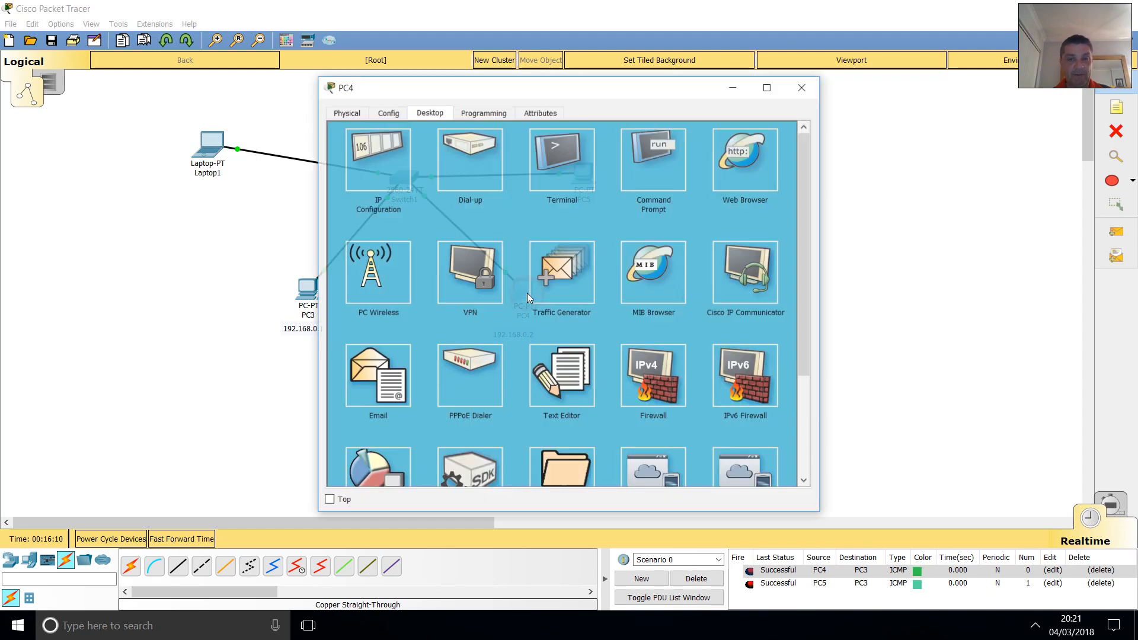
pyautogui.click(641, 142)
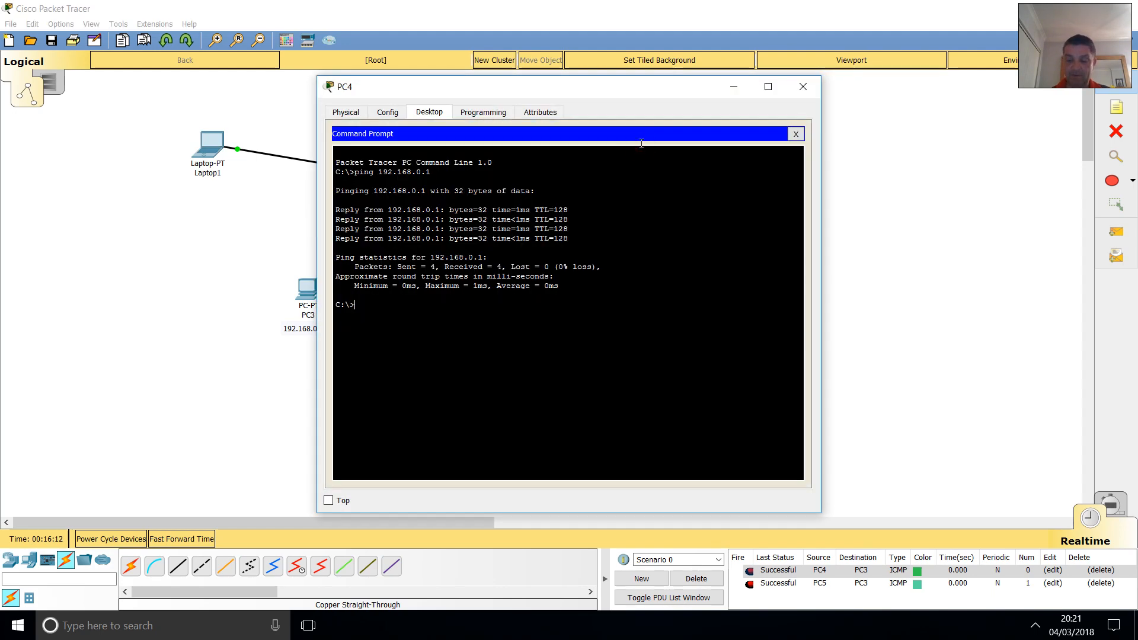
pyautogui.press('Up')
pyautogui.press('Return')
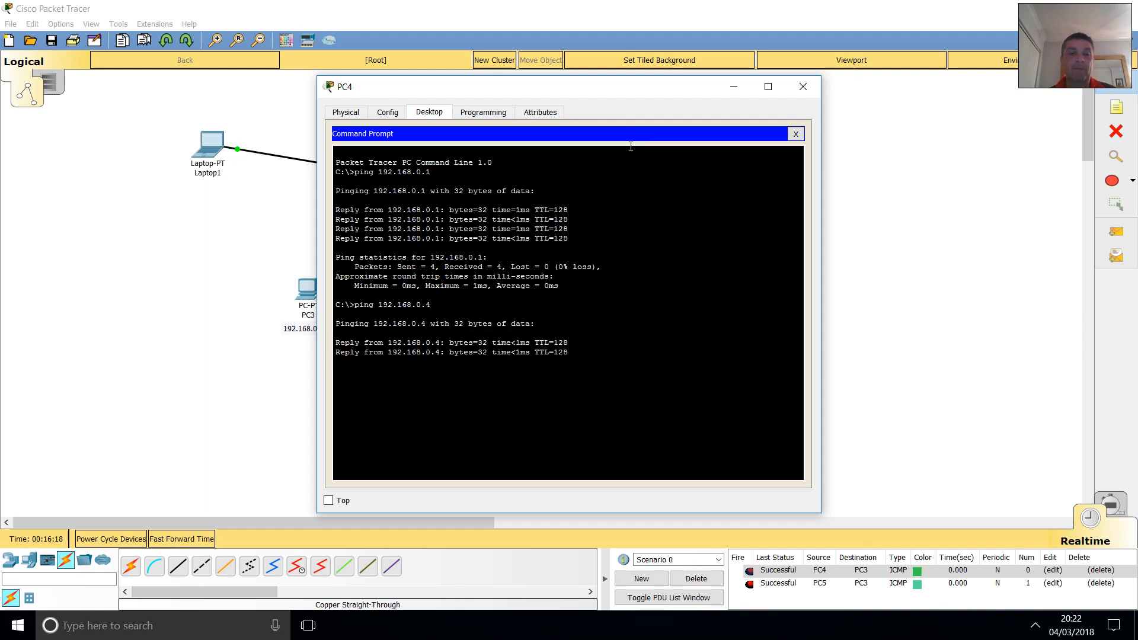
pyautogui.click(809, 87)
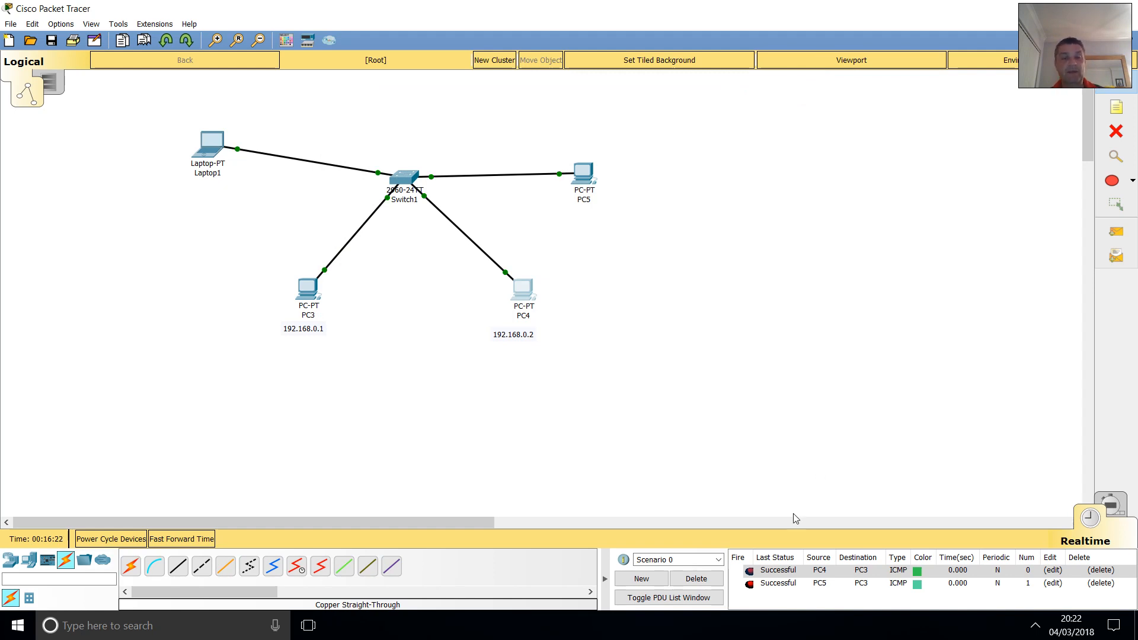